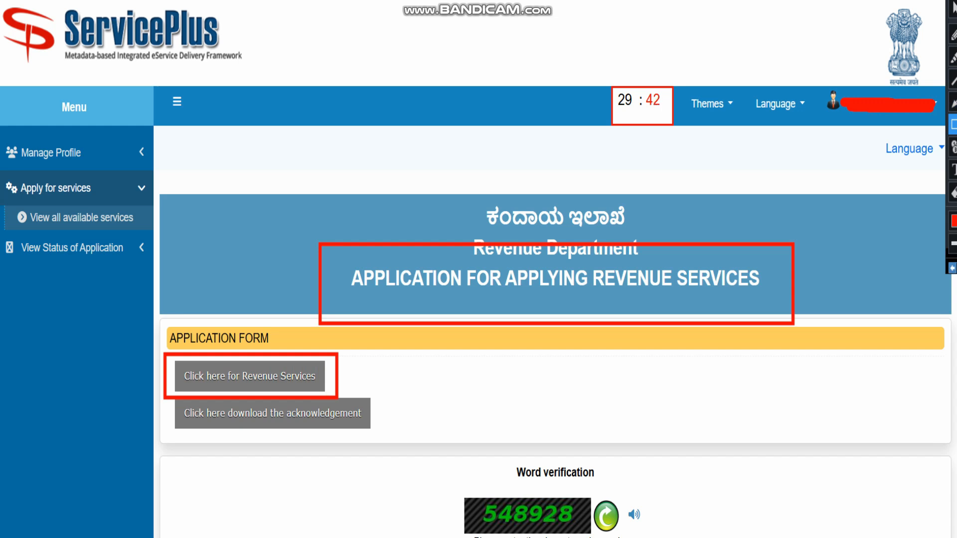
Go from ServicePlus's Revenue Services link to the Nada Kacheri online-application instructions page.
click(953, 267)
click(952, 268)
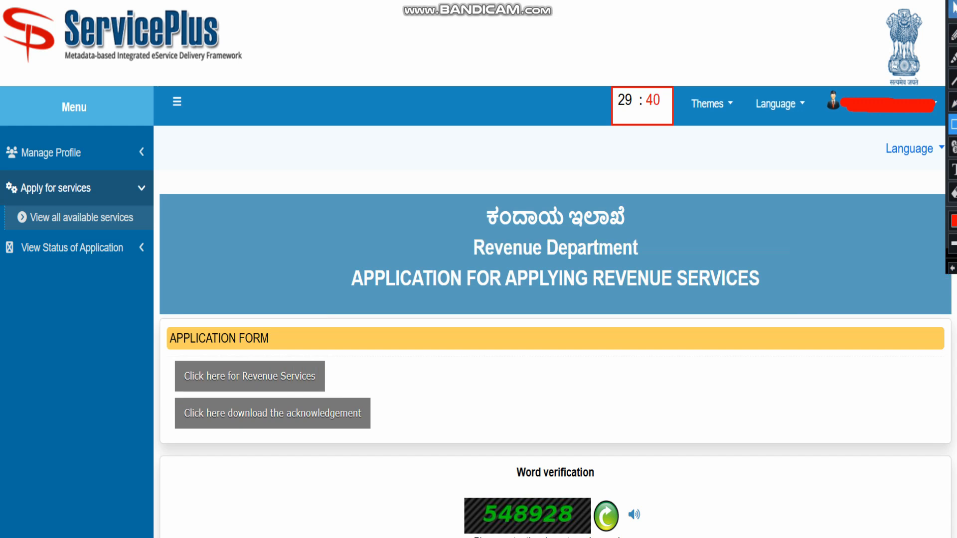
click(953, 9)
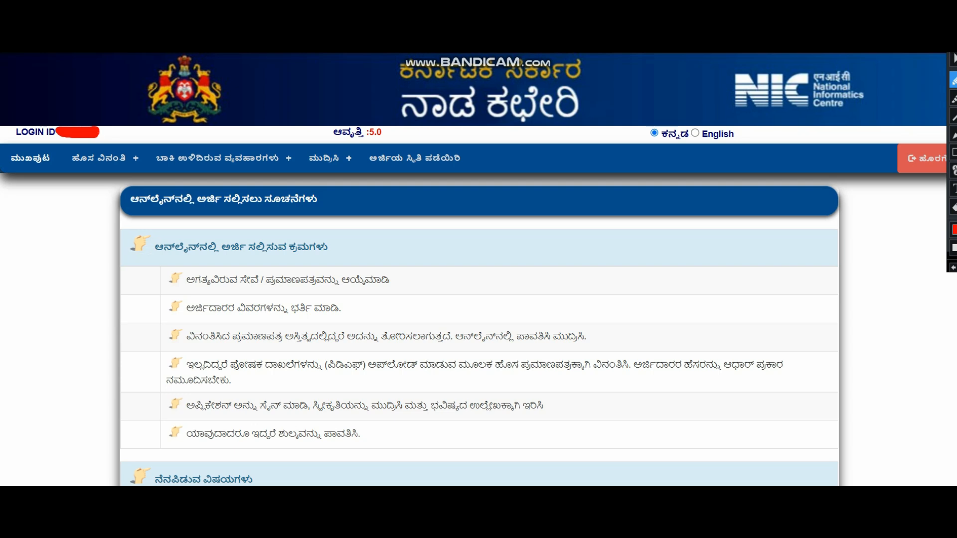
Select English as the portal language so the application instructions display in English.
click(954, 59)
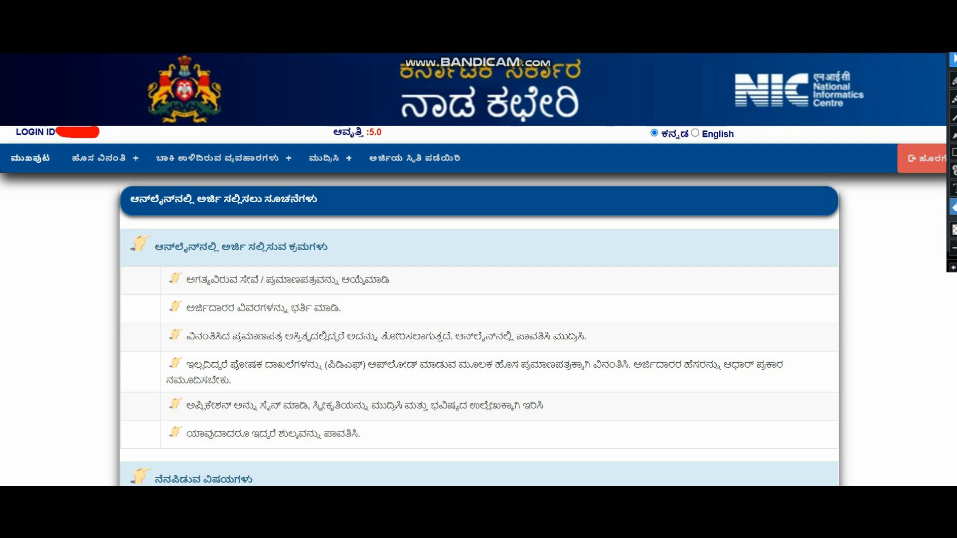
click(953, 152)
mouse_move(621, 115)
mouse_down()
mouse_move(684, 144)
mouse_move(781, 154)
mouse_up()
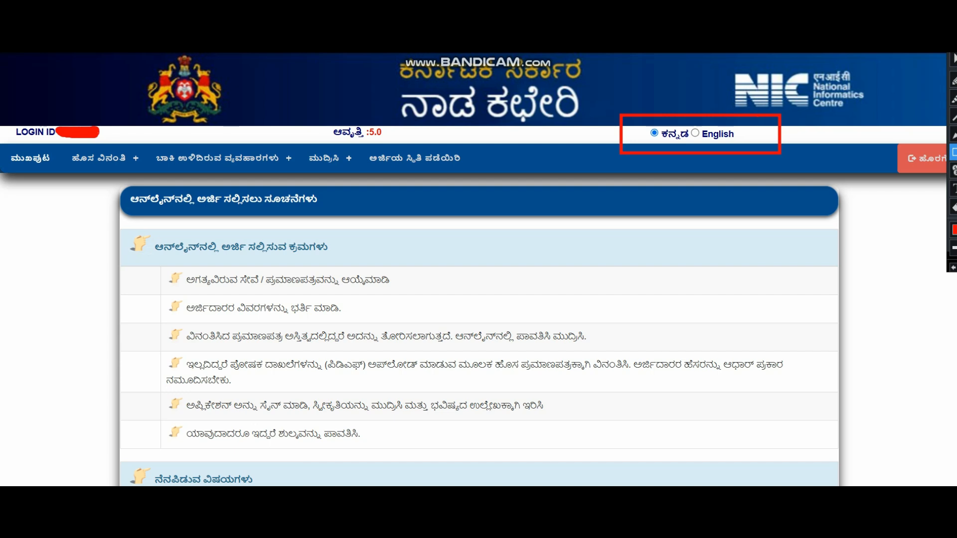
click(954, 59)
click(695, 133)
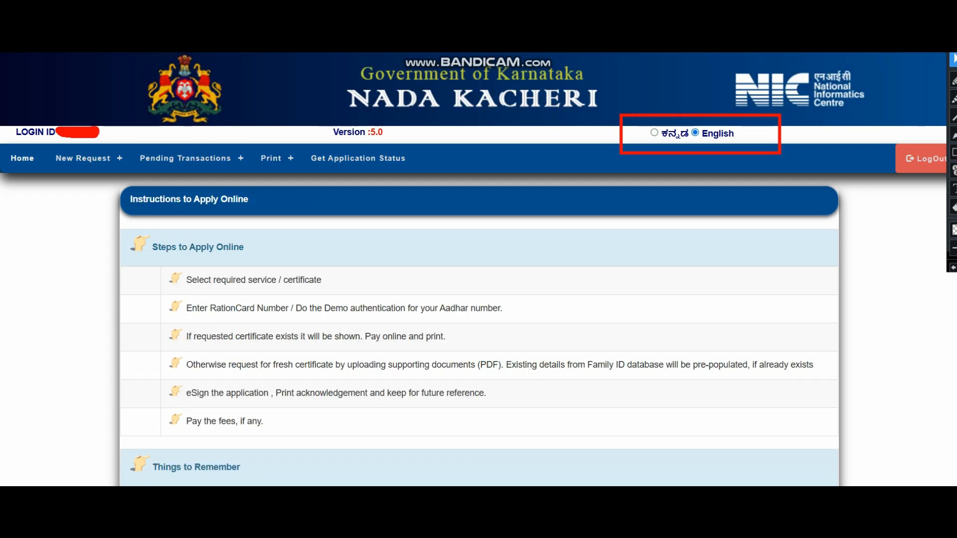
click(954, 152)
mouse_move(2, 143)
mouse_down()
mouse_move(173, 166)
mouse_move(417, 179)
mouse_up()
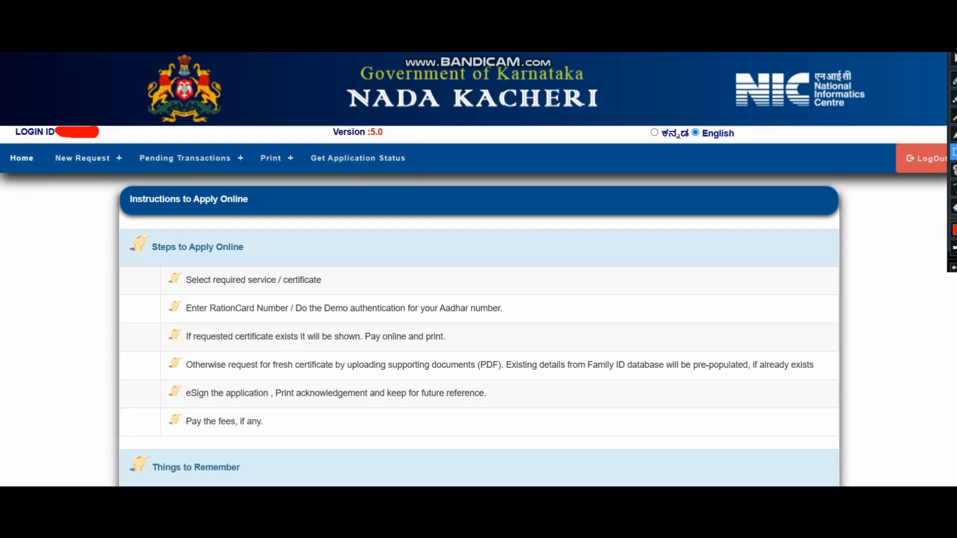
mouse_move(87, 159)
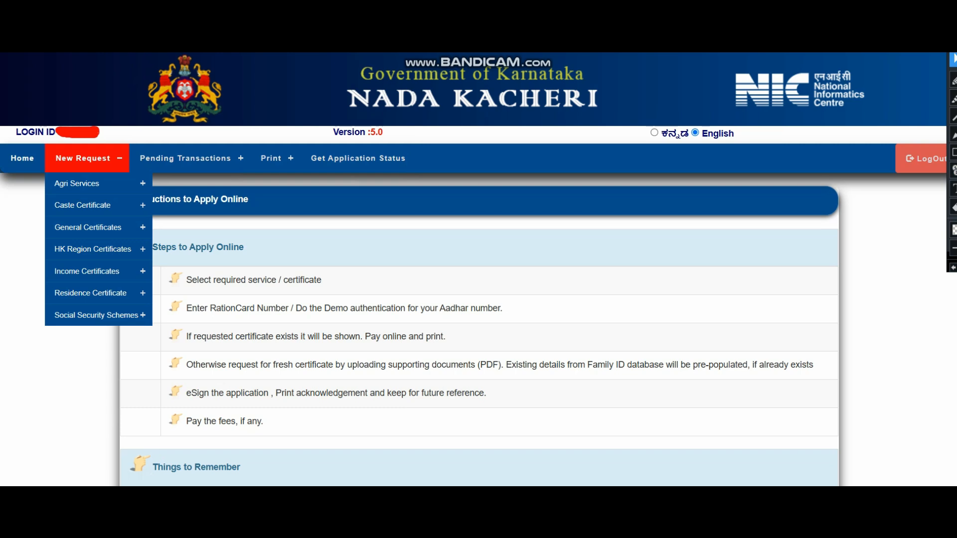
Open the Caste Certificate service, review its fees and required documents, and proceed to the form.
mouse_move(95, 205)
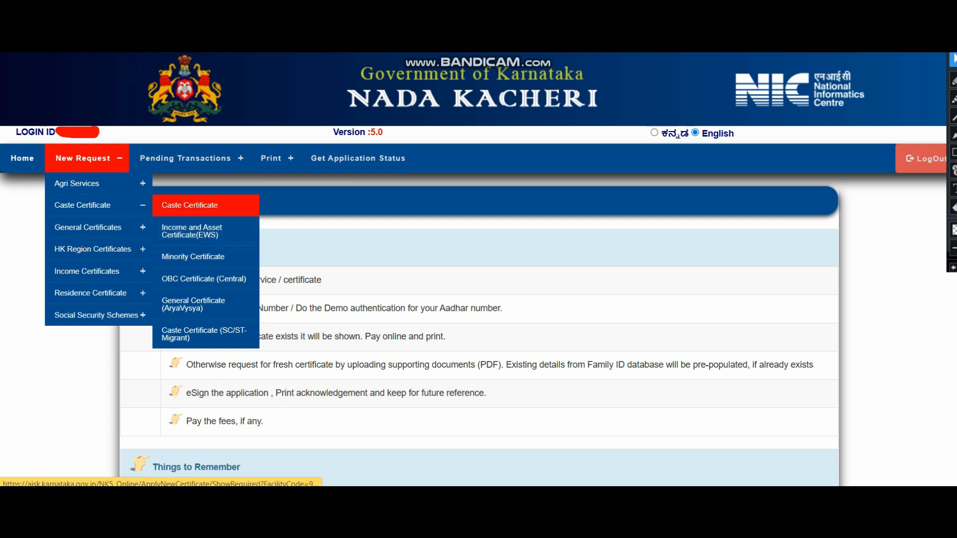
click(205, 205)
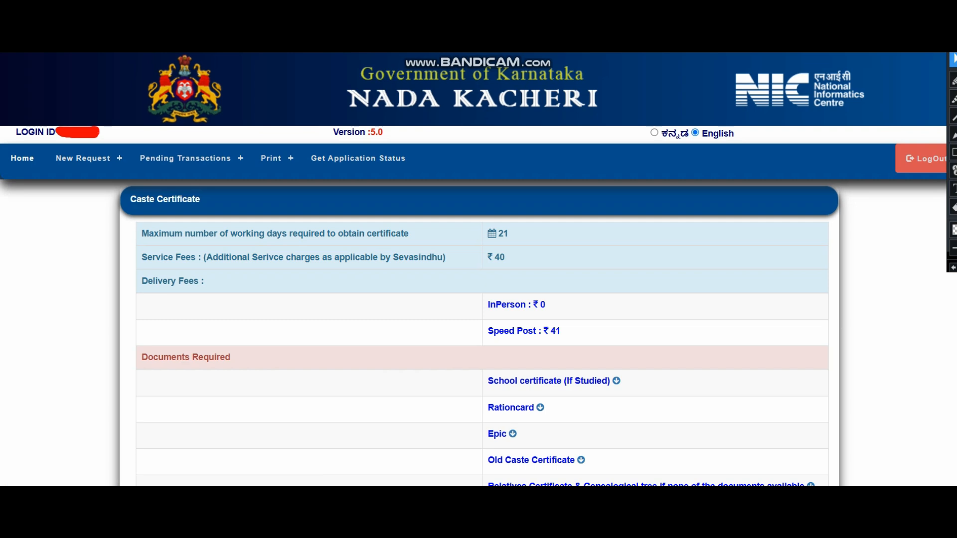
scroll(474, 269, down, 3)
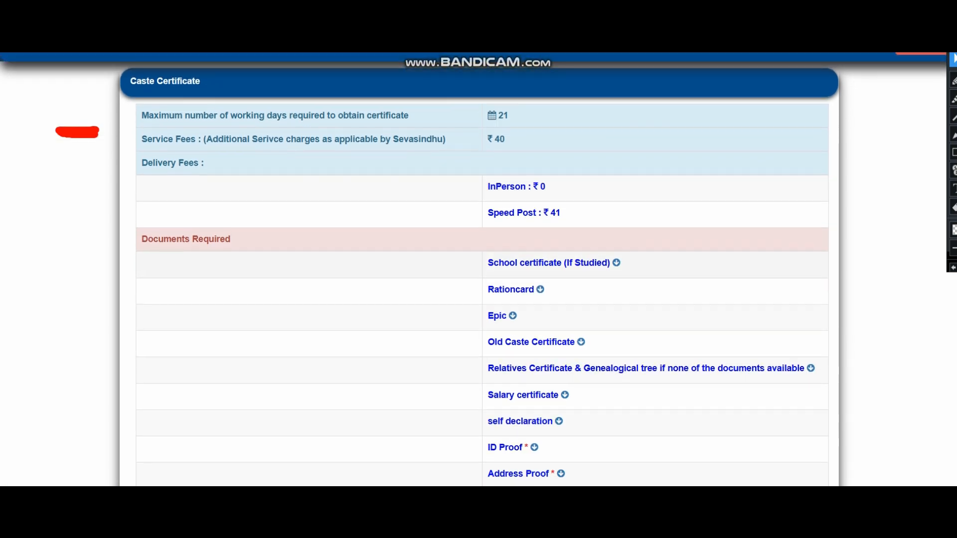
scroll(474, 269, up, 3)
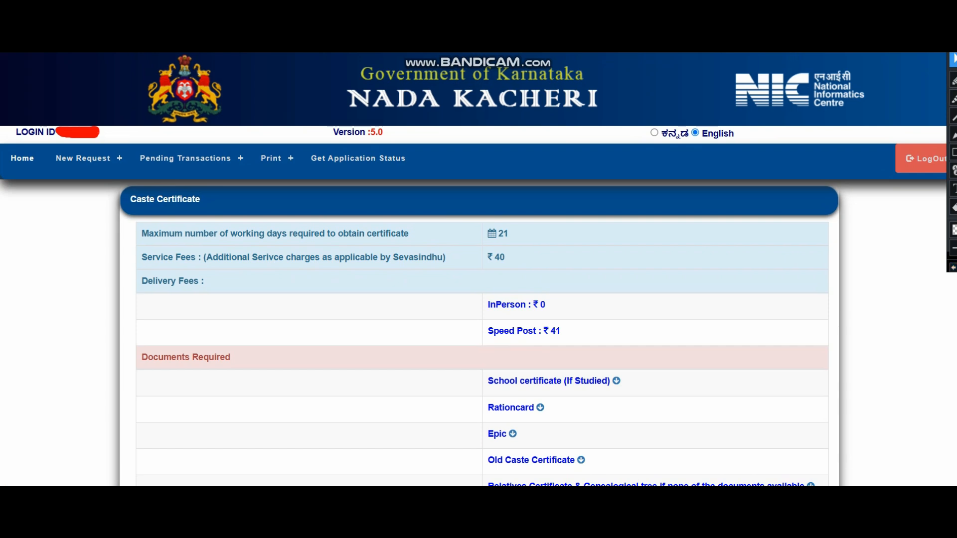
scroll(473, 269, down, 8)
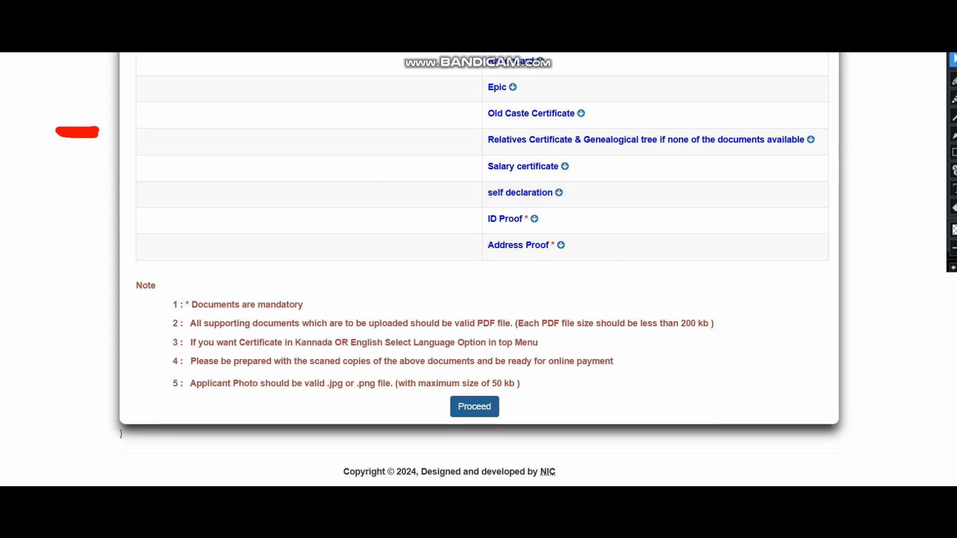
click(475, 406)
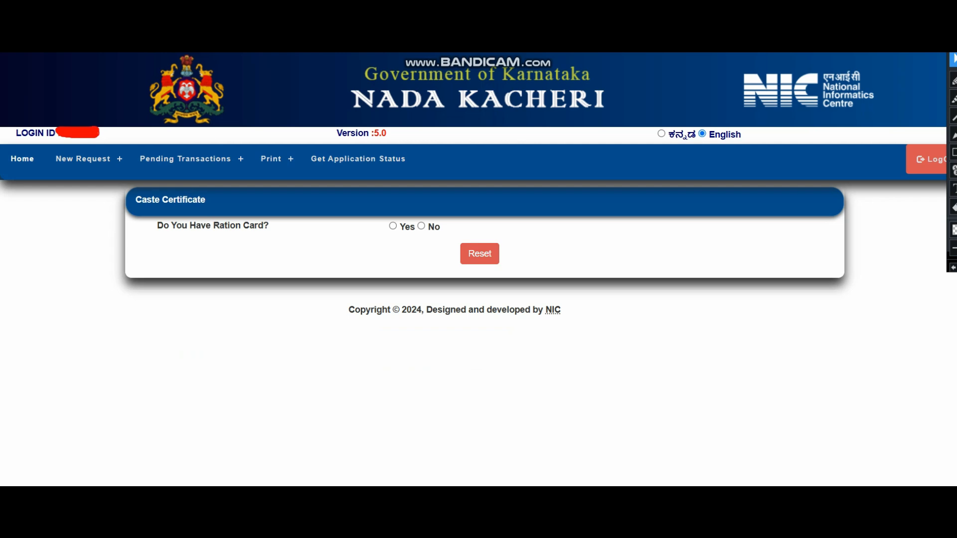
Try answering Yes to having a ration card and begin entering a card number.
click(393, 226)
click(471, 254)
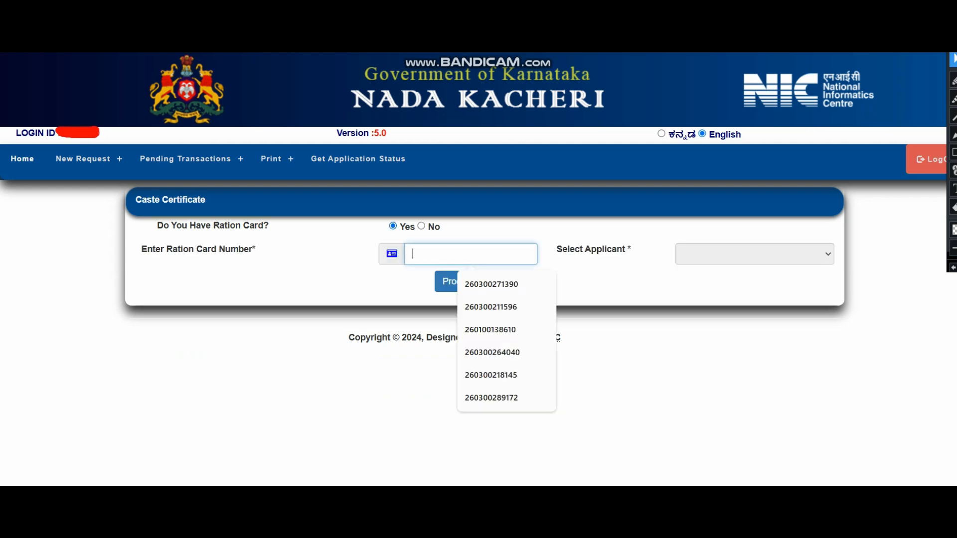
click(618, 379)
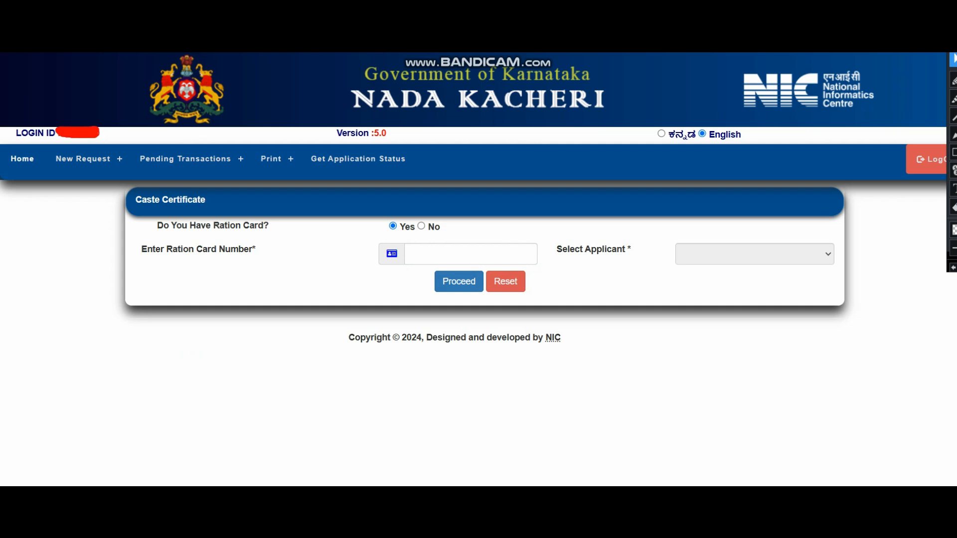
click(470, 254)
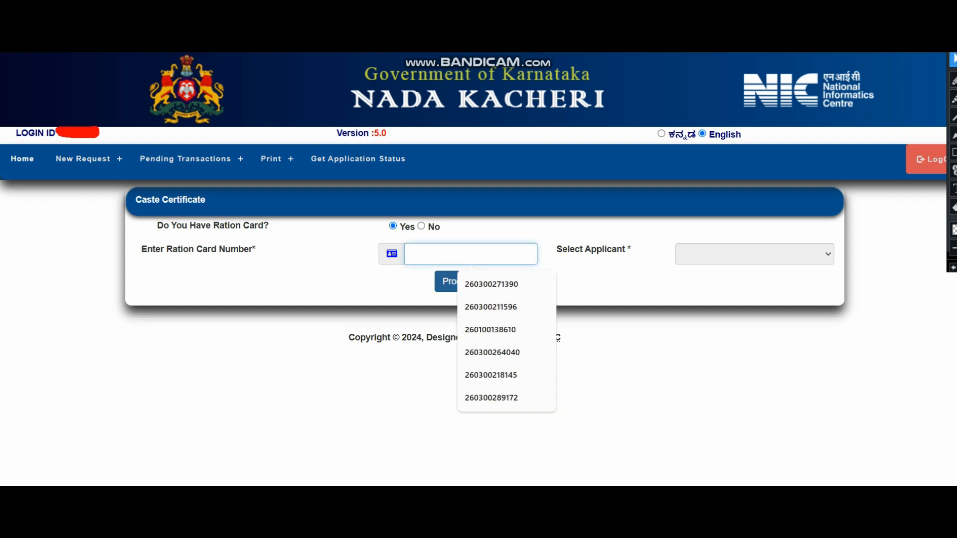
click(618, 379)
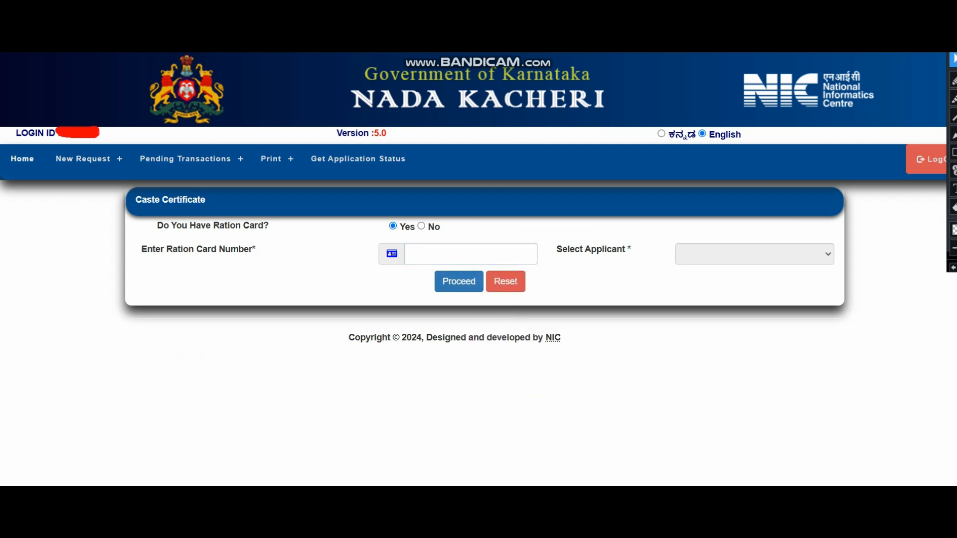
Answer No to 'Do You Have Ration Card?' so Aadhaar authentication is offered.
click(954, 189)
click(953, 152)
drag(426, 267, 489, 298)
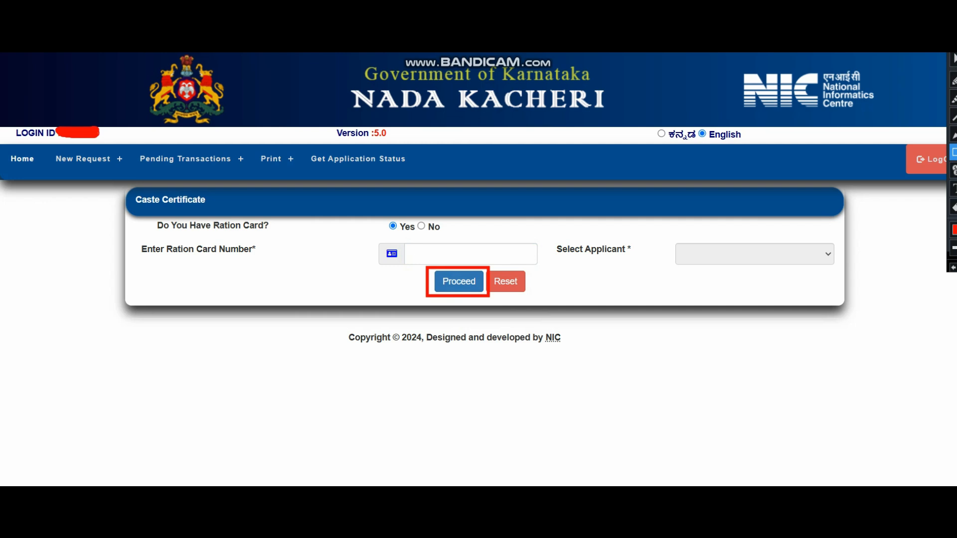
click(954, 59)
click(953, 152)
mouse_move(663, 228)
mouse_down()
mouse_move(816, 292)
mouse_move(842, 291)
mouse_up()
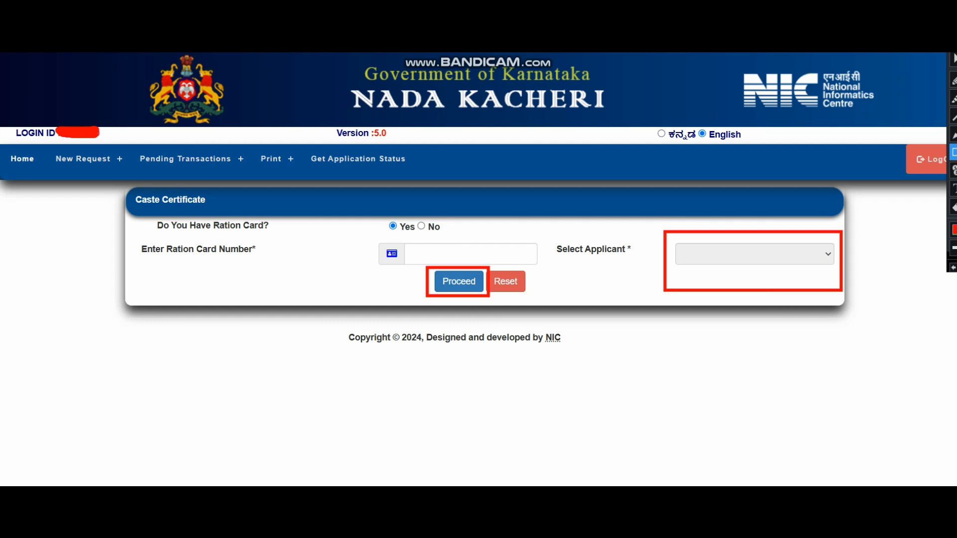
click(953, 59)
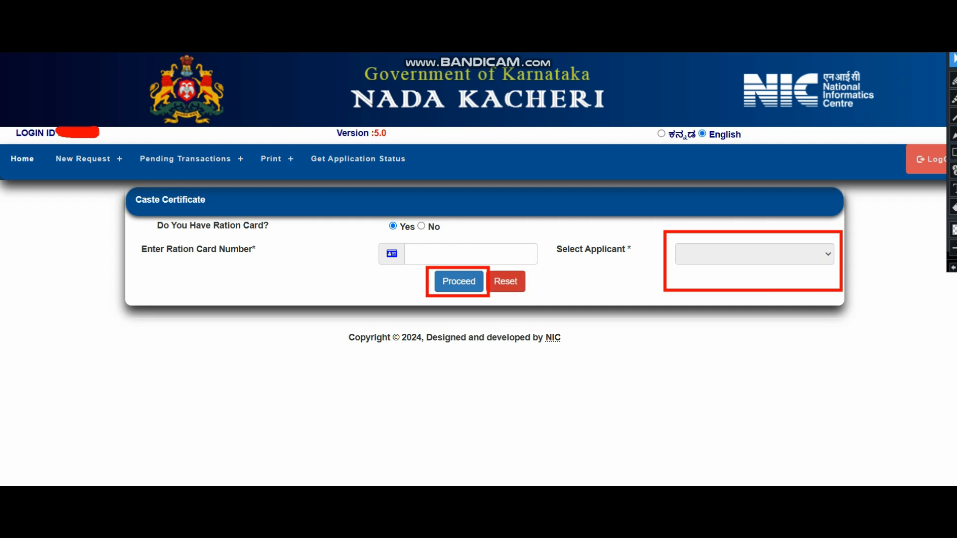
click(953, 267)
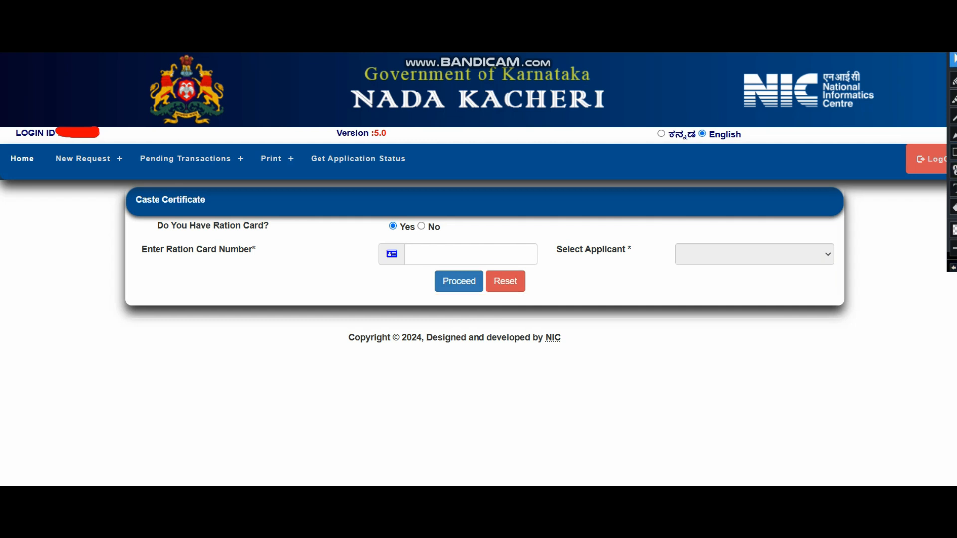
click(953, 152)
drag(421, 268, 493, 300)
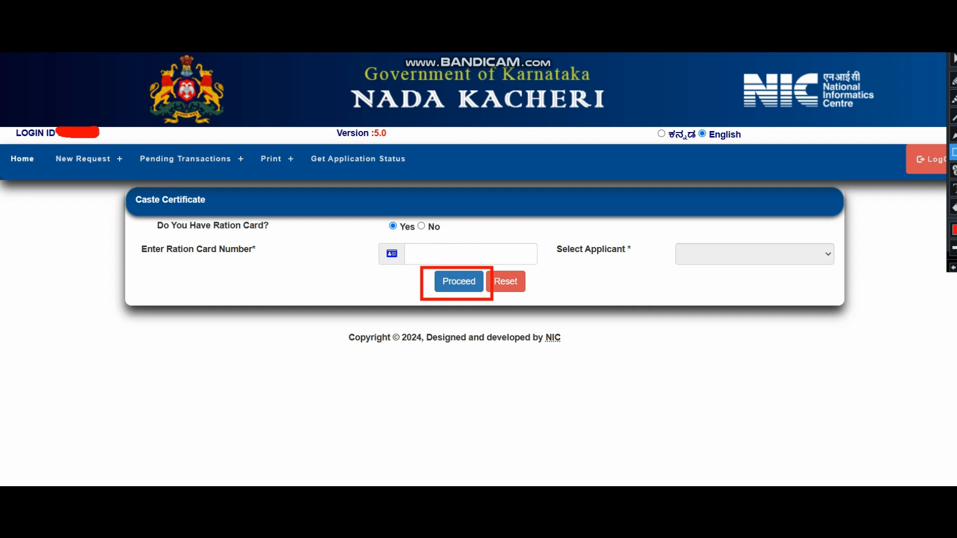
key(Escape)
click(421, 226)
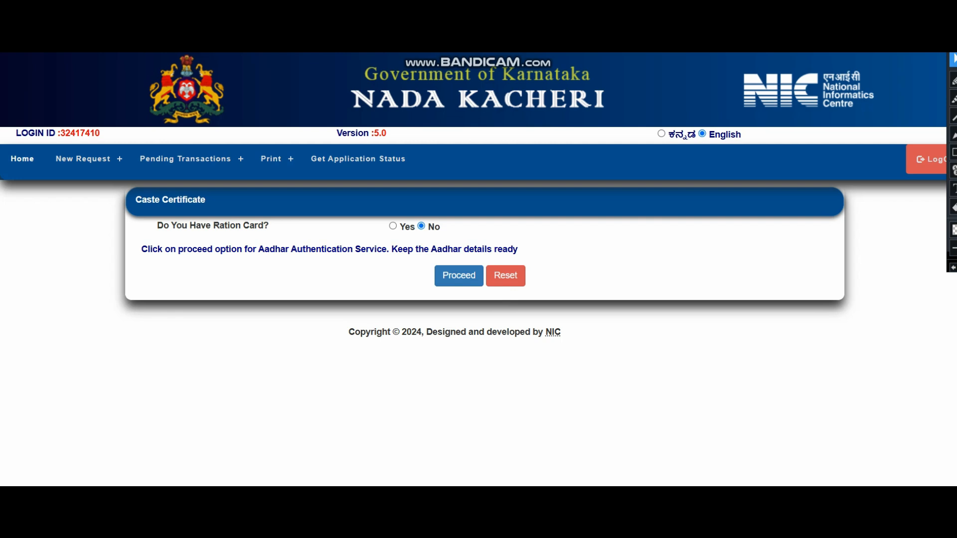
Proceed to DBT Karnataka Aadhaar validation, enter the name as per Aadhaar, and complete the form.
click(459, 276)
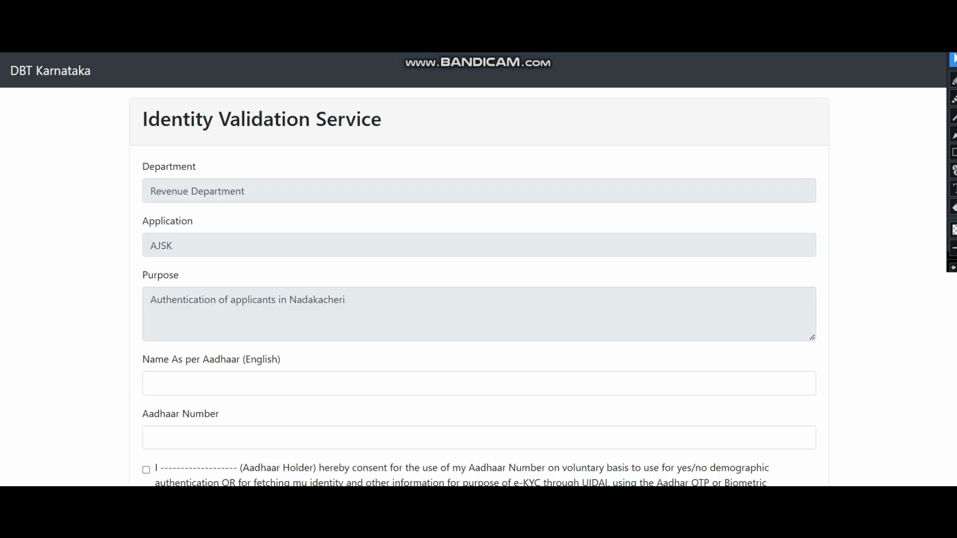
scroll(479, 287, down, 3)
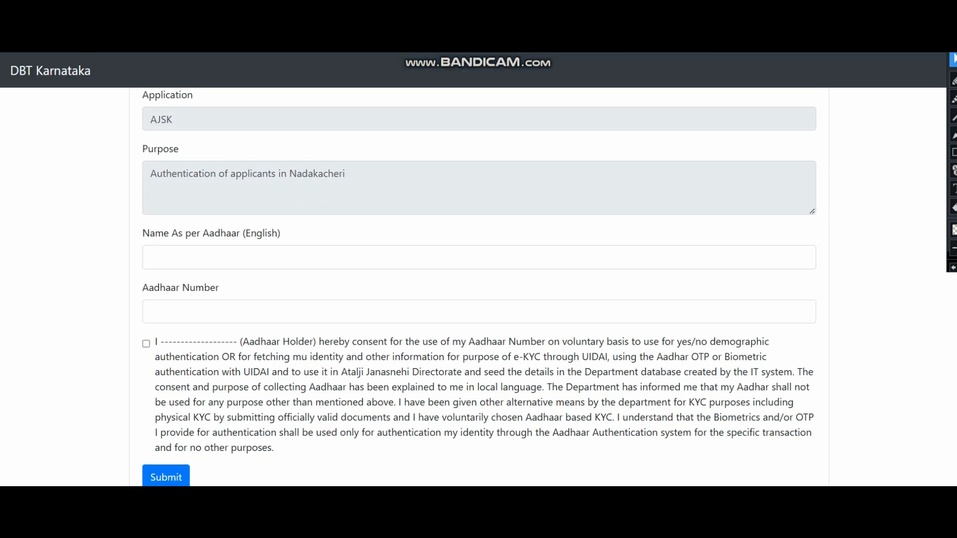
click(319, 257)
click(479, 233)
click(279, 258)
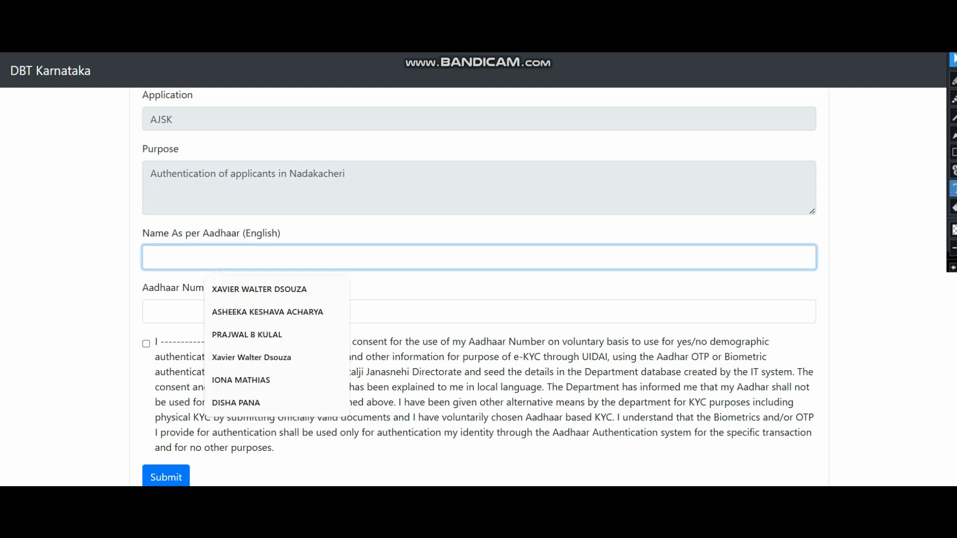
click(954, 152)
drag(131, 216, 354, 278)
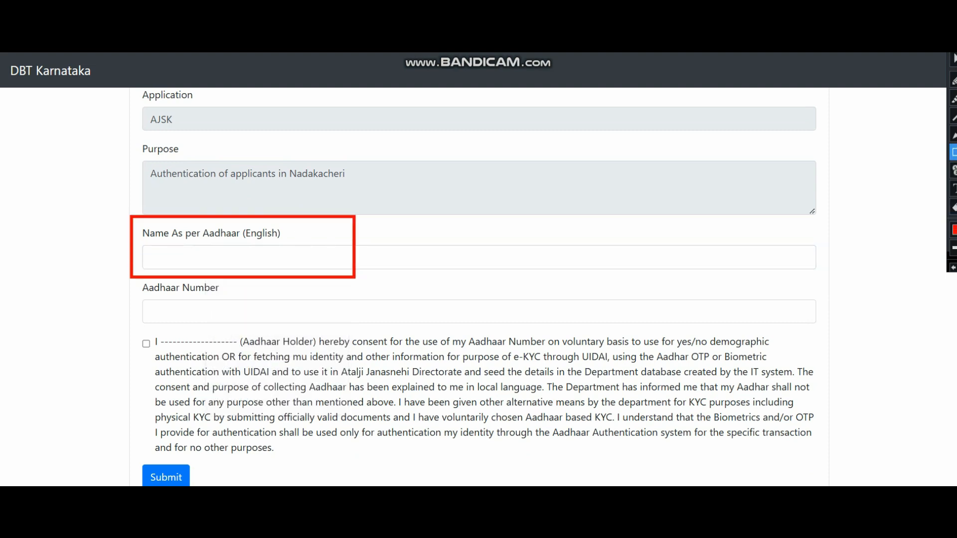
drag(122, 281, 358, 334)
drag(128, 338, 186, 362)
drag(129, 455, 234, 486)
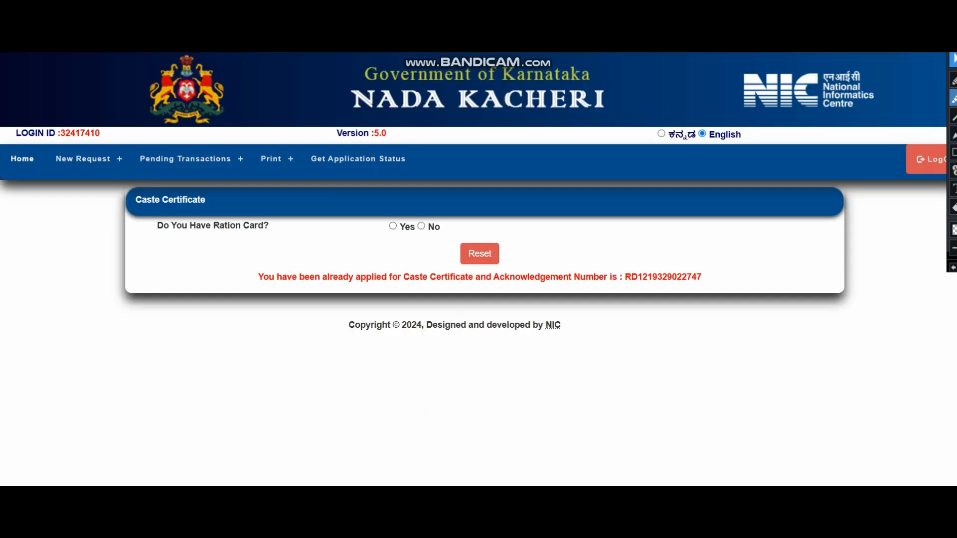
Review the pre-filled location, names, address, PIN code, e-mail and mobile in Applicant's Personal Details.
click(954, 152)
mouse_move(244, 250)
mouse_down()
mouse_move(290, 275)
mouse_move(390, 299)
mouse_move(724, 307)
mouse_up()
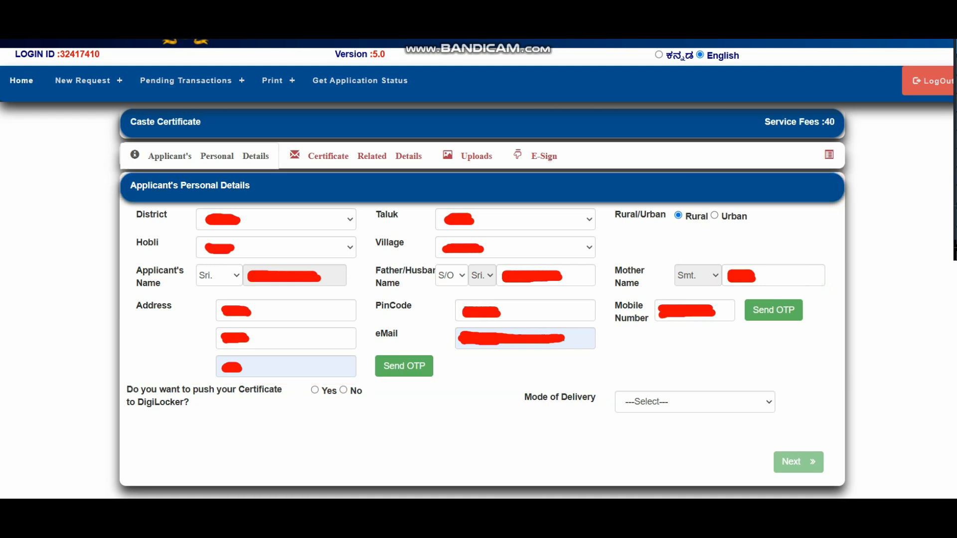
click(774, 310)
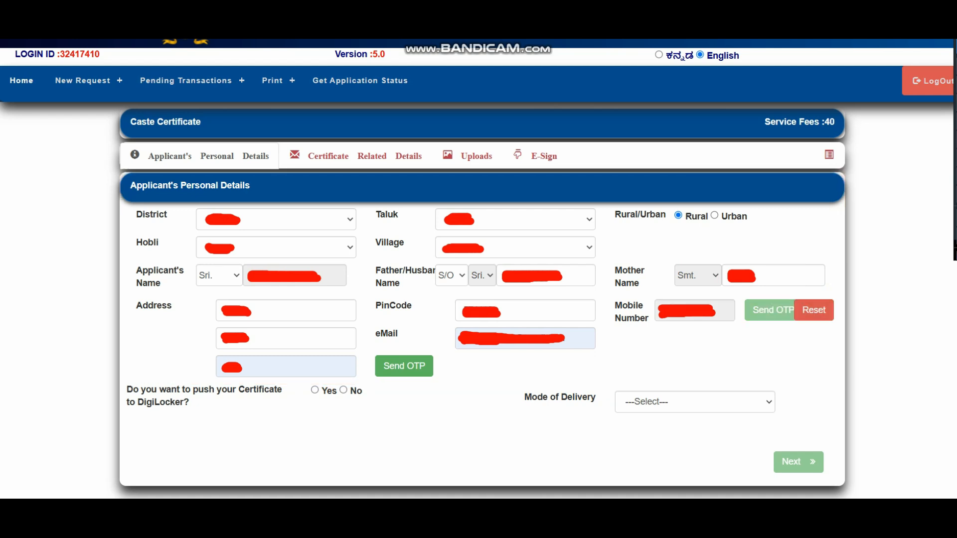
click(673, 371)
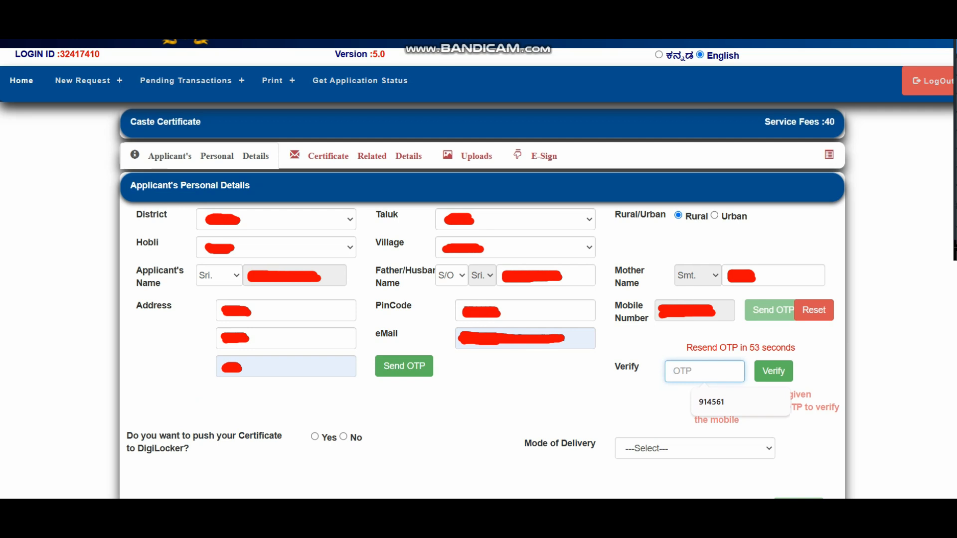
text(590417)
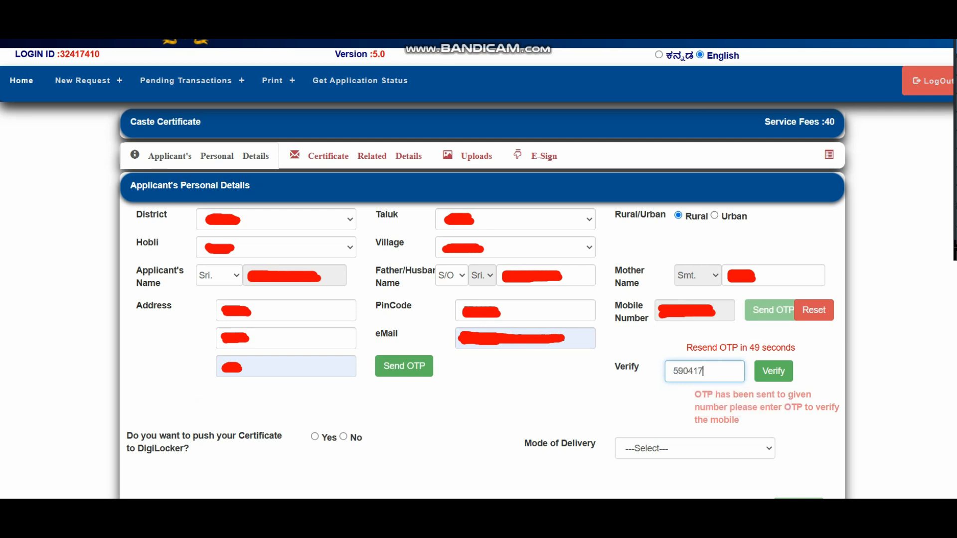
click(773, 371)
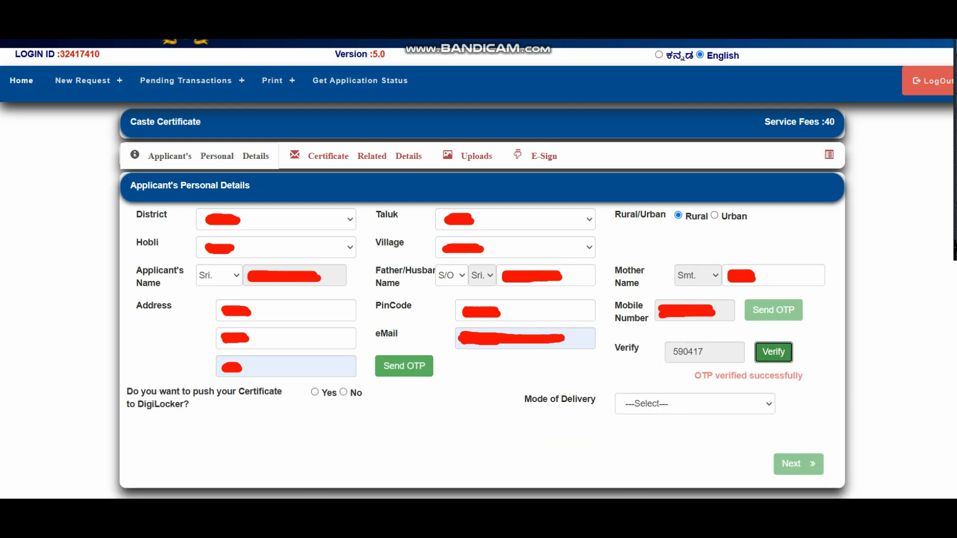
drag(572, 339, 461, 339)
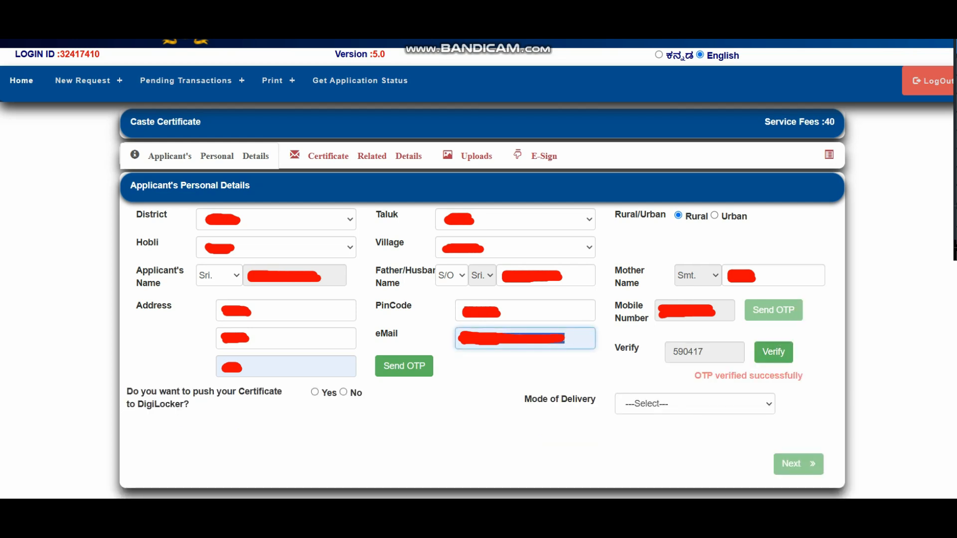
click(403, 366)
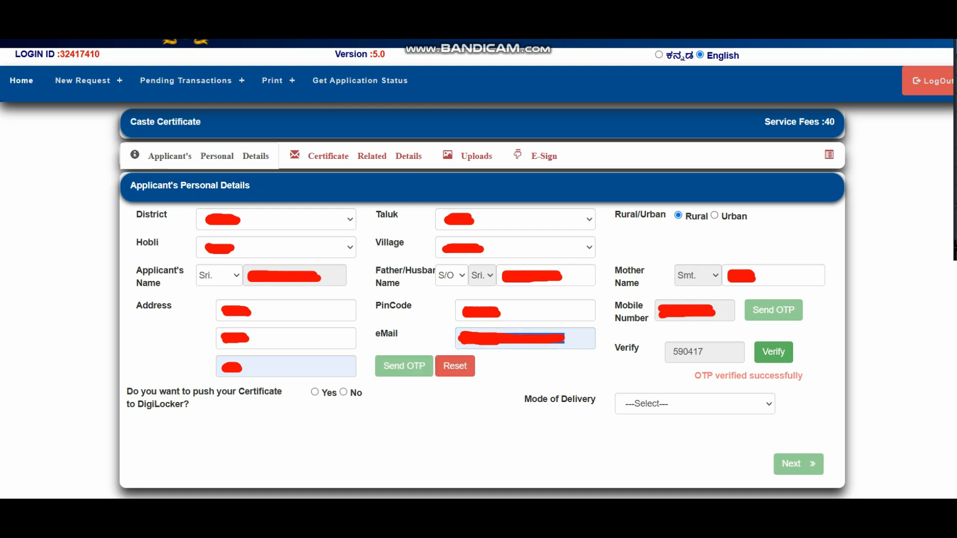
click(466, 413)
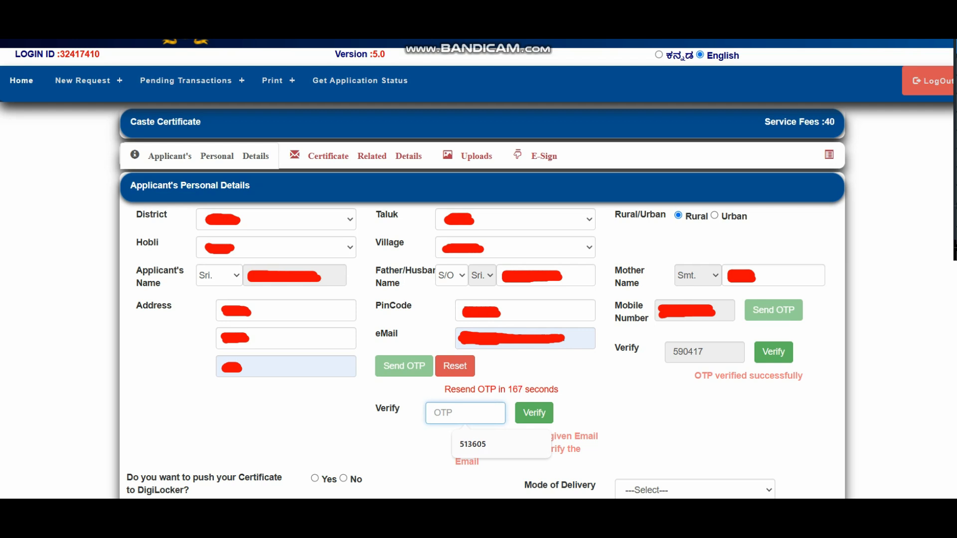
Choose No for DigiLocker and InPerson delivery, then continue to Certificate Related Details.
drag(127, 433, 190, 446)
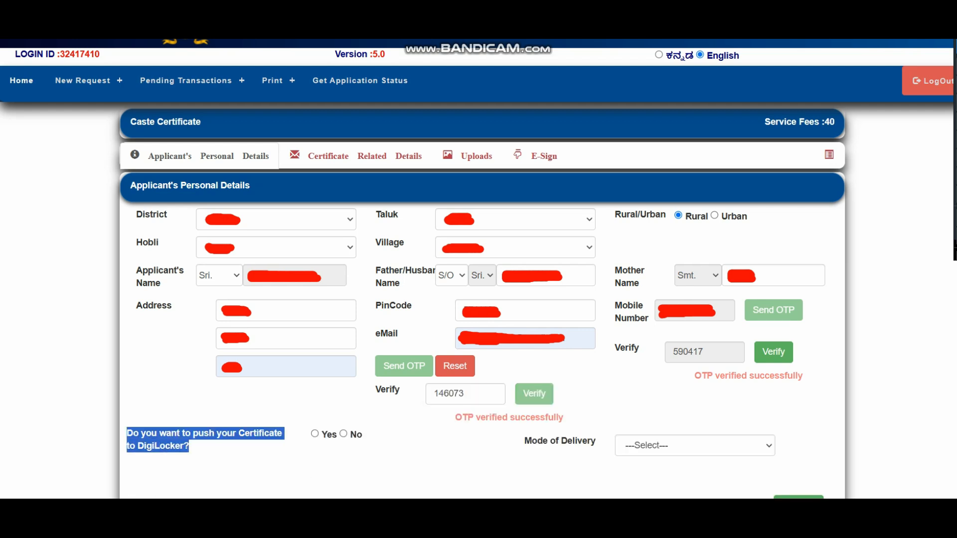
click(209, 451)
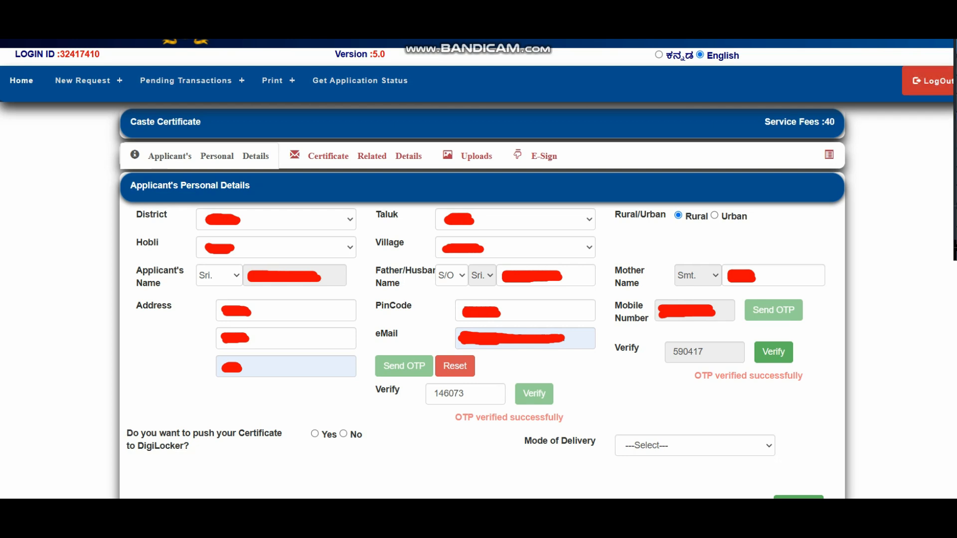
click(343, 434)
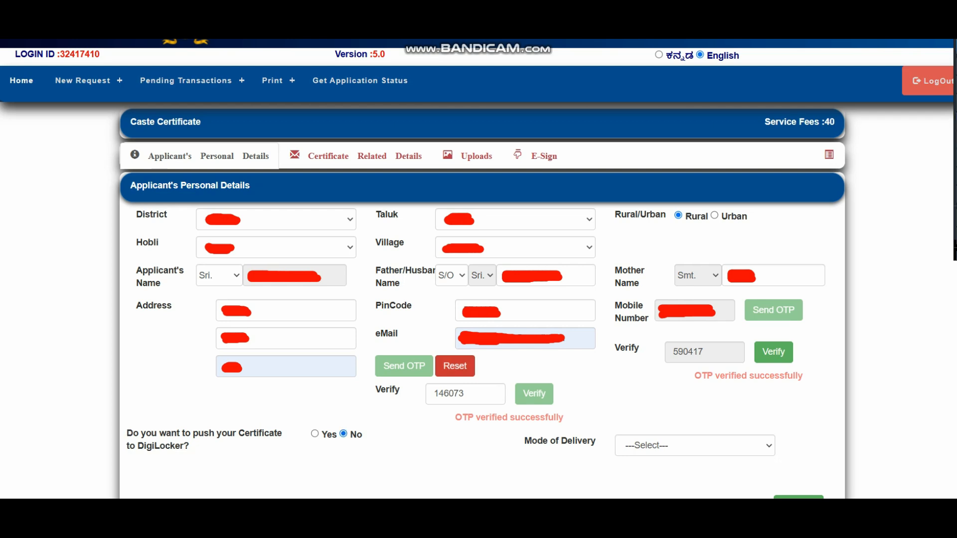
click(695, 446)
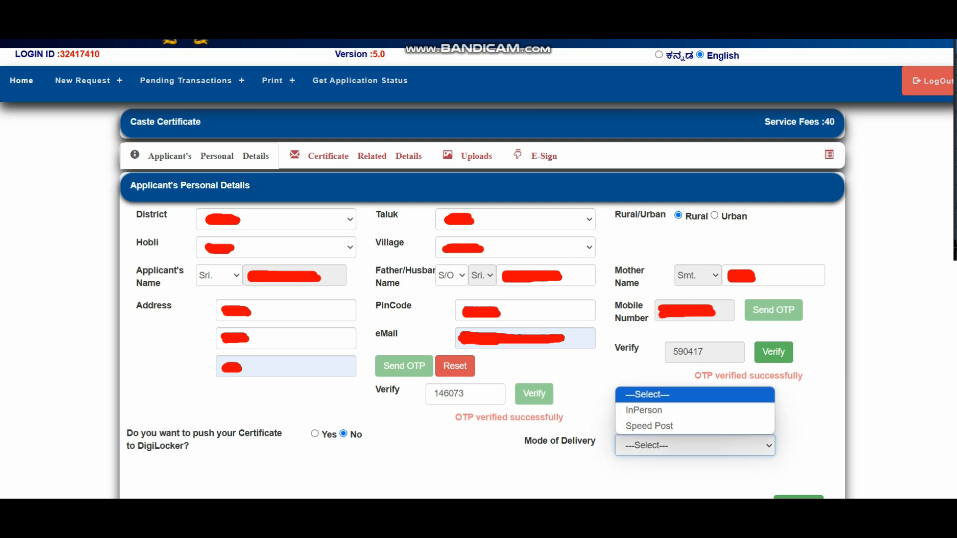
click(695, 446)
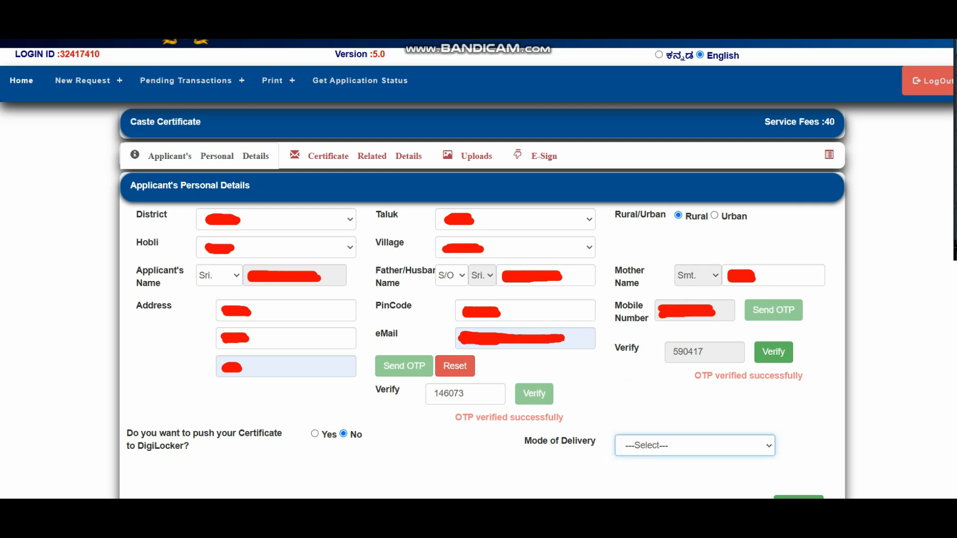
click(695, 480)
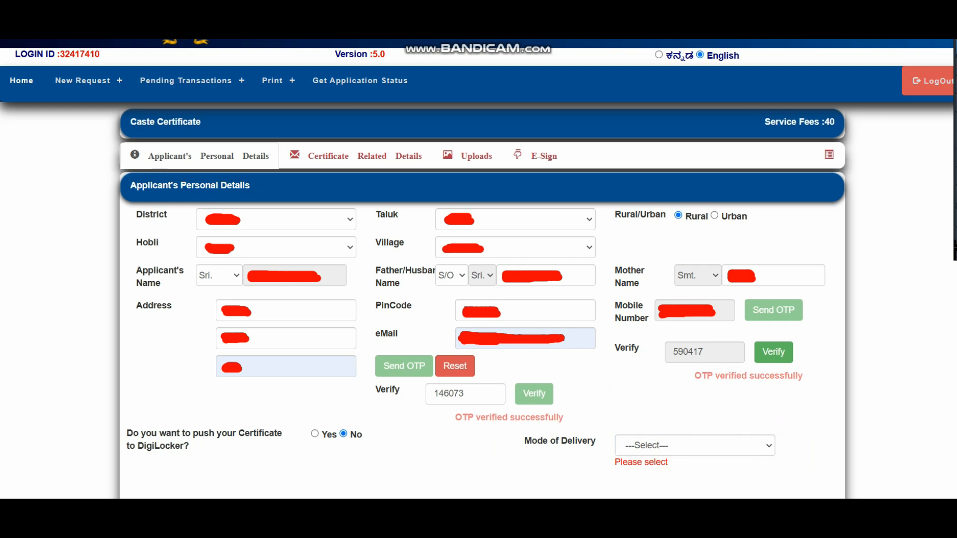
click(695, 446)
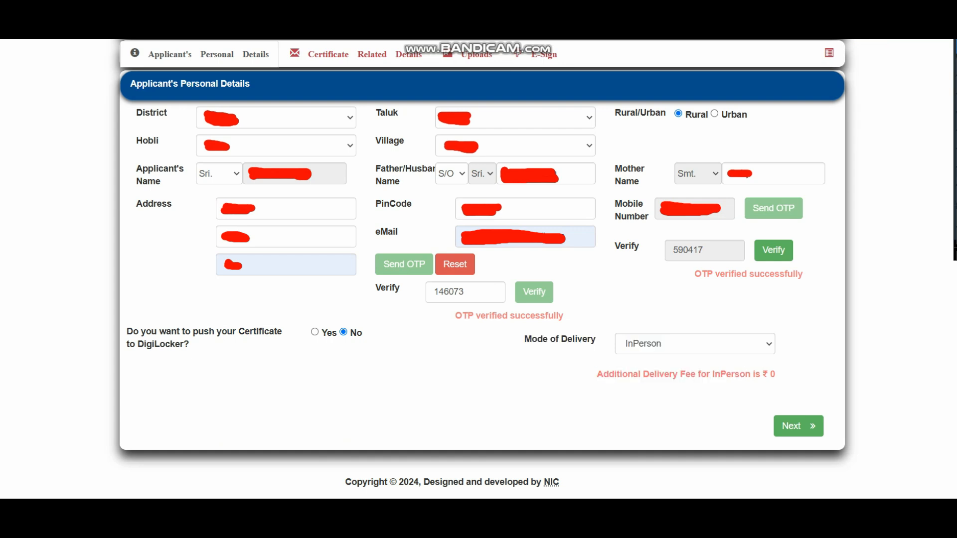
click(756, 426)
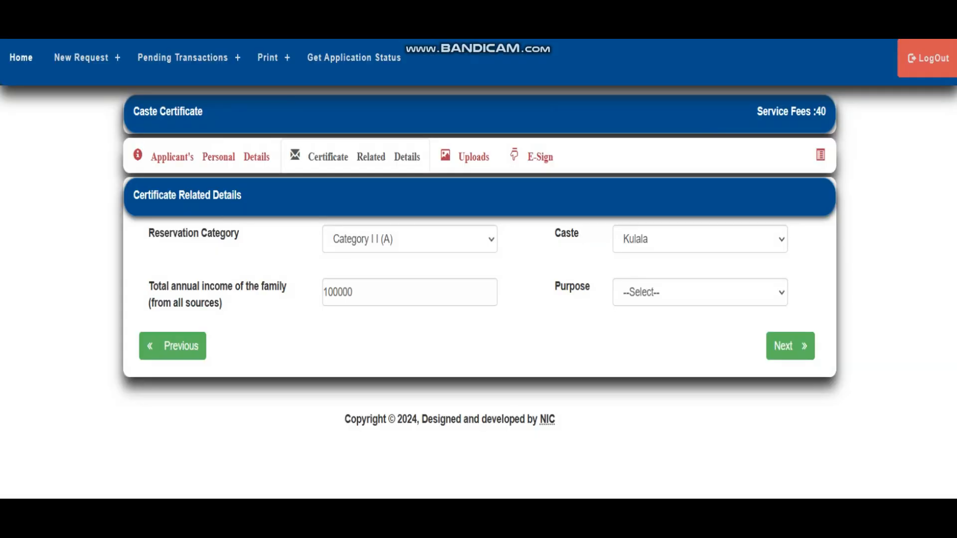
click(410, 239)
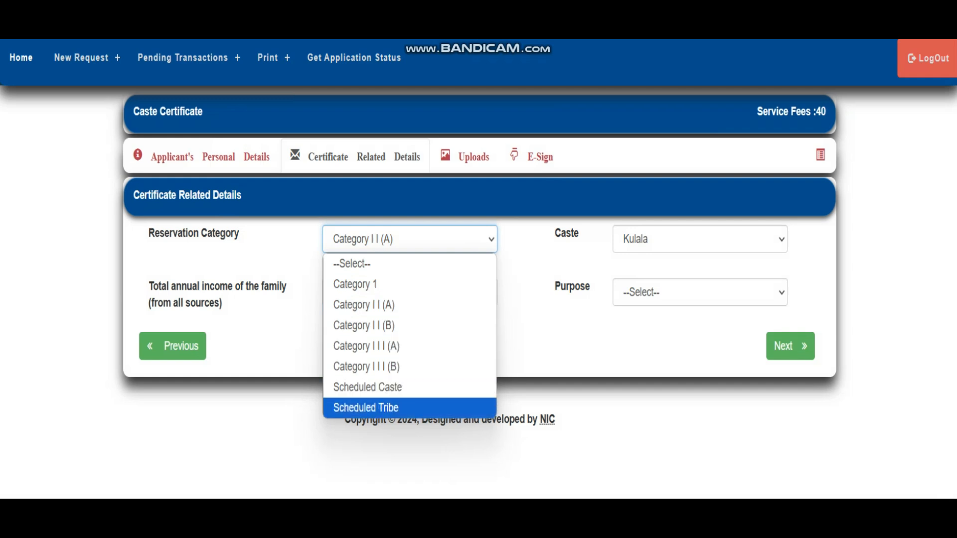
click(525, 270)
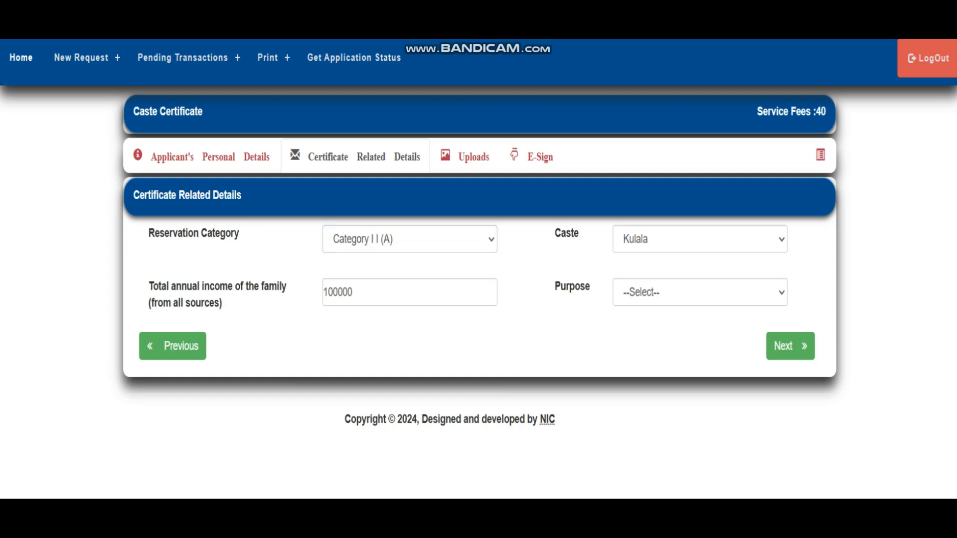
key(ctrl+alt+d)
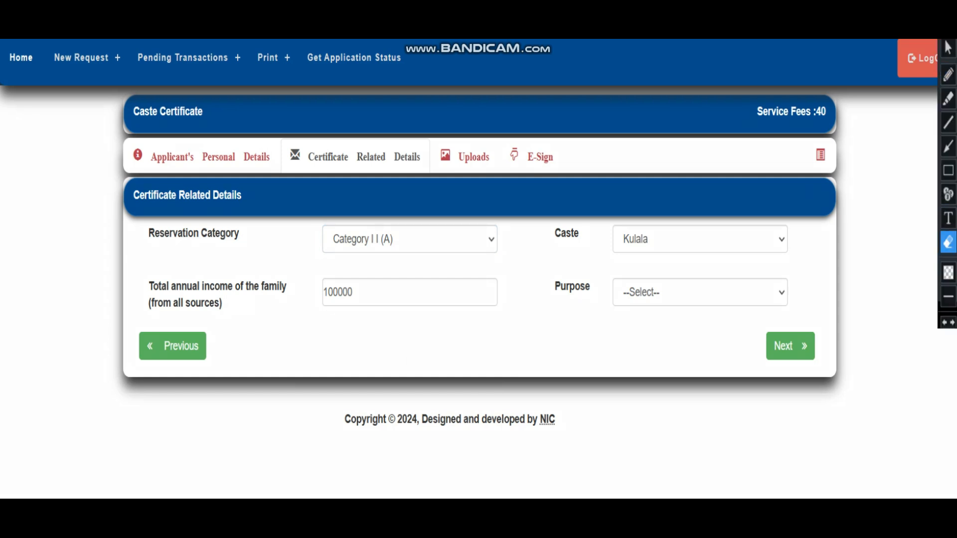
click(949, 170)
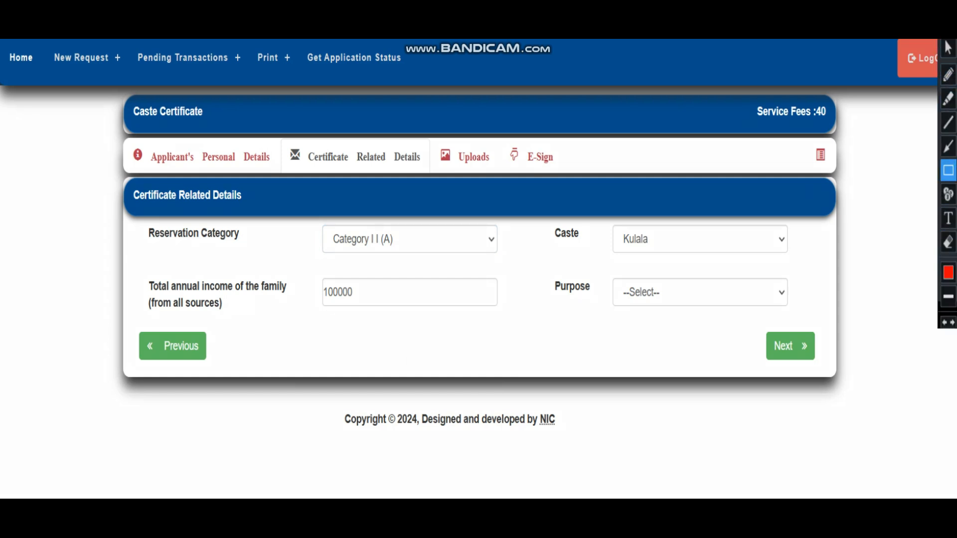
mouse_move(304, 213)
mouse_down()
mouse_move(447, 270)
mouse_move(519, 268)
mouse_up()
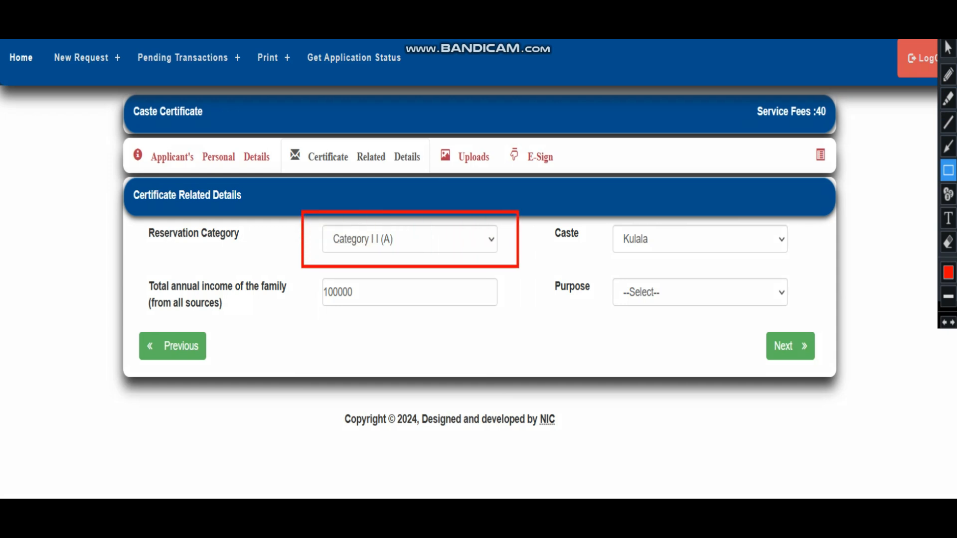
click(948, 48)
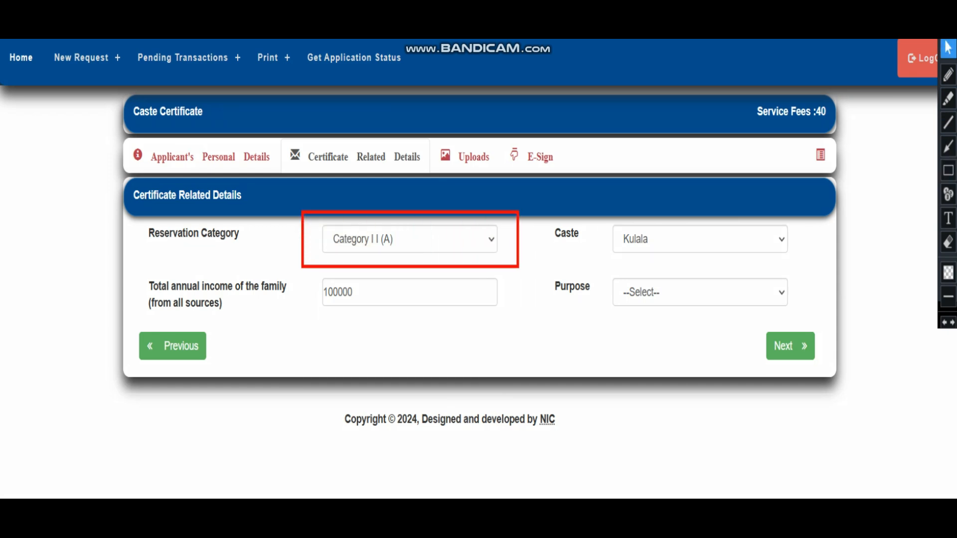
click(409, 239)
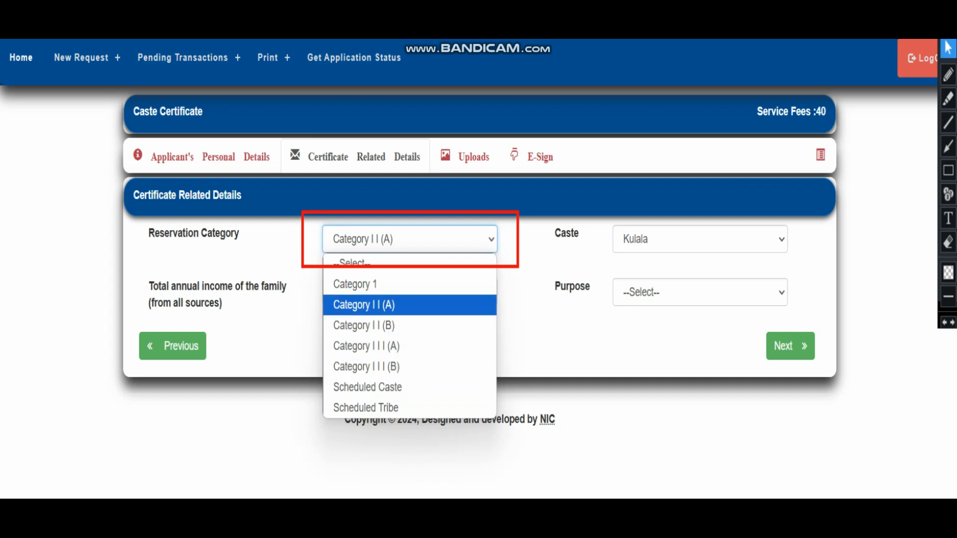
click(410, 305)
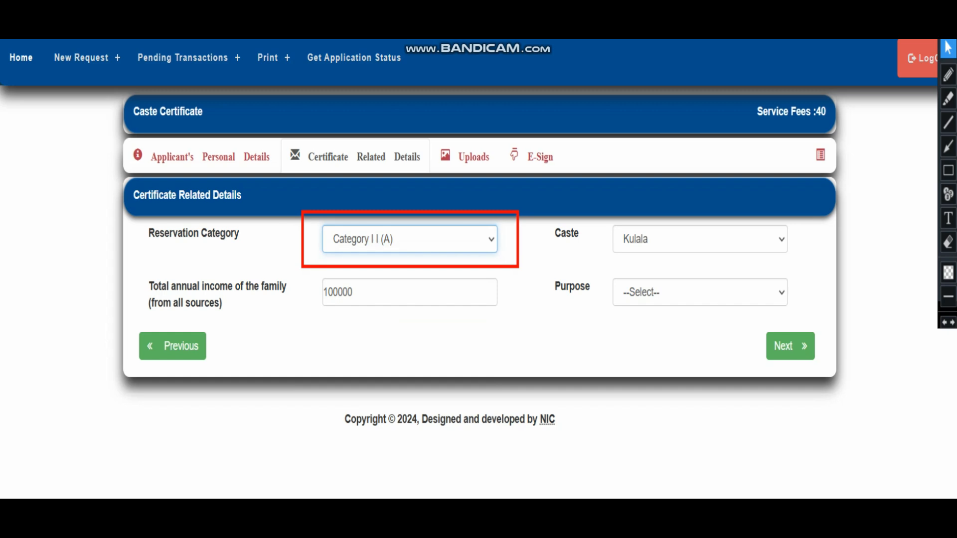
Change the caste to Madivala and check the annual family income value.
click(699, 240)
scroll(561, 194, down, 1)
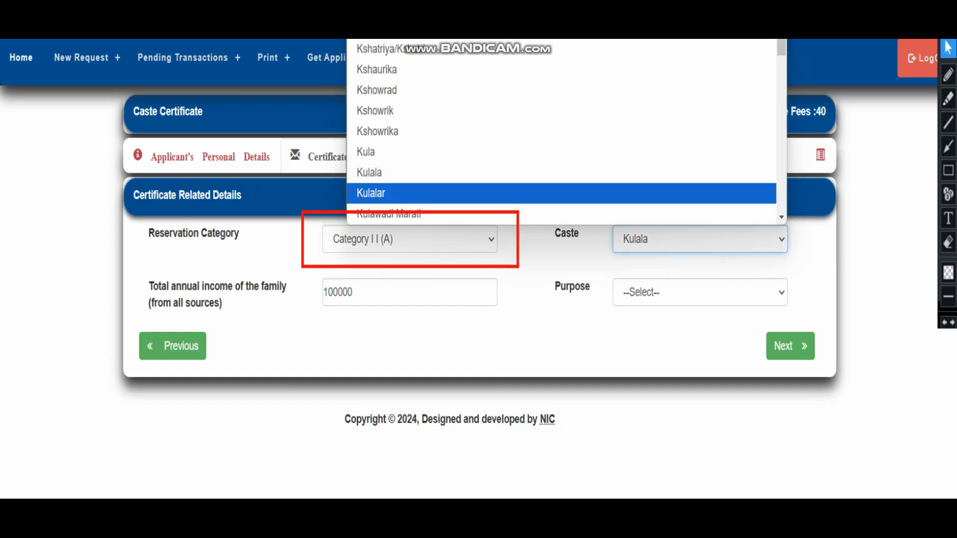
scroll(561, 180, down, 5)
scroll(561, 149, down, 3)
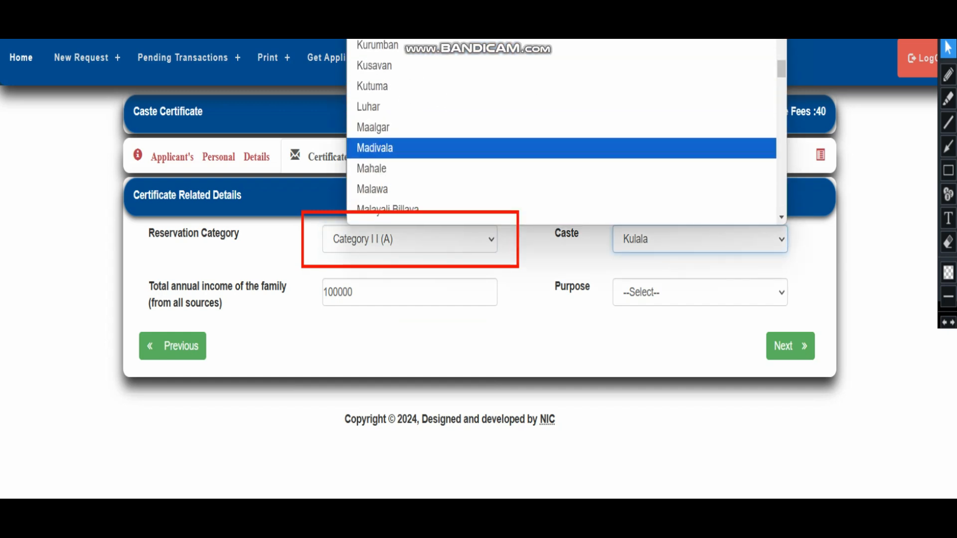
click(561, 149)
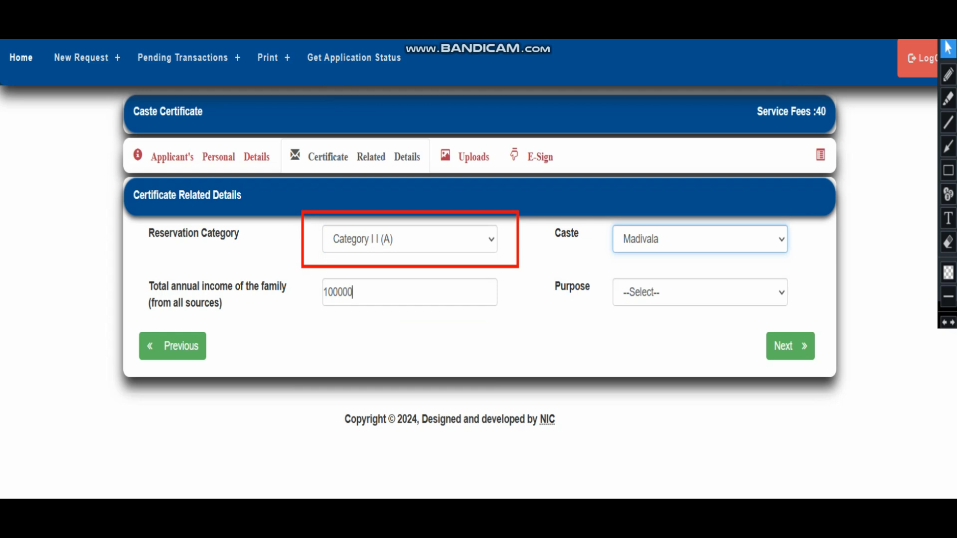
key(ctrl+a)
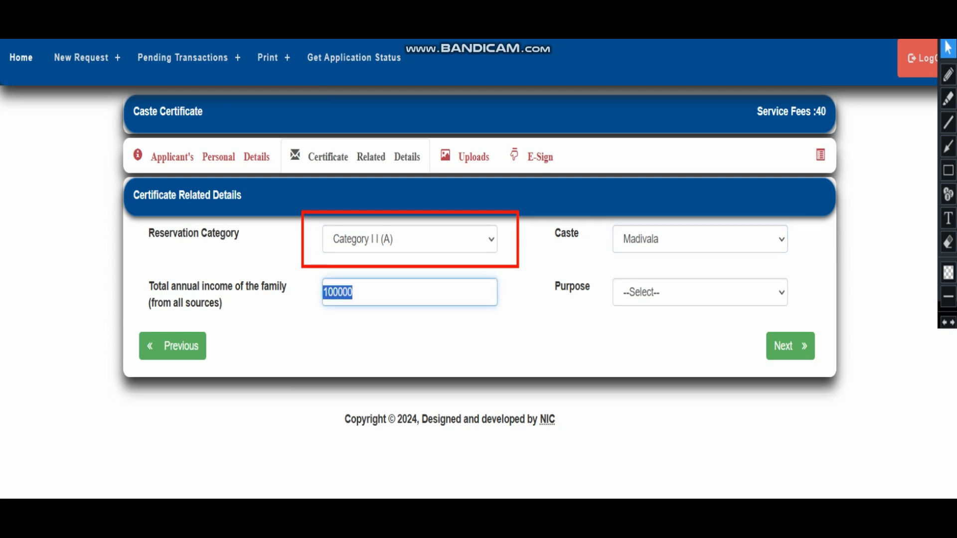
click(354, 293)
key(ctrl+a)
Review the certificate related details and bring up the Purpose dropdown list.
click(948, 243)
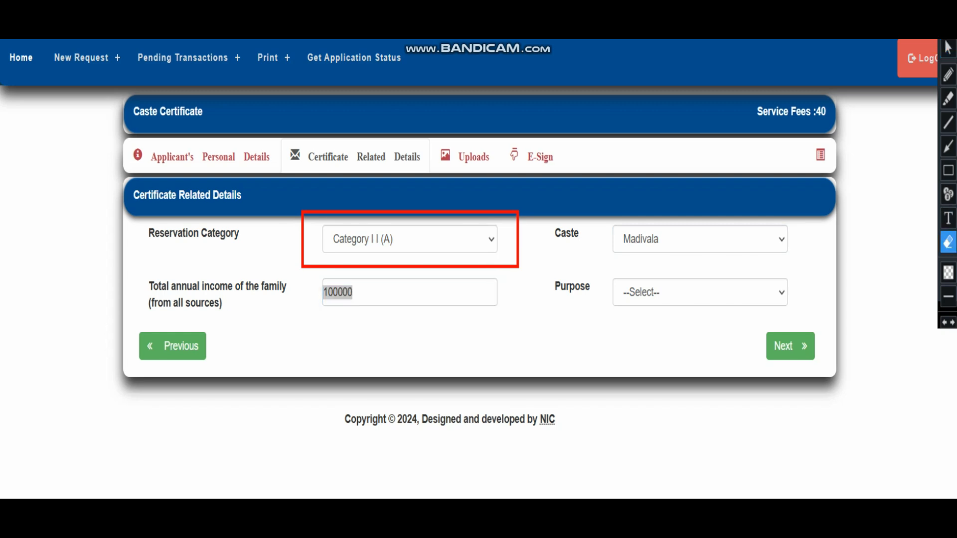
click(945, 322)
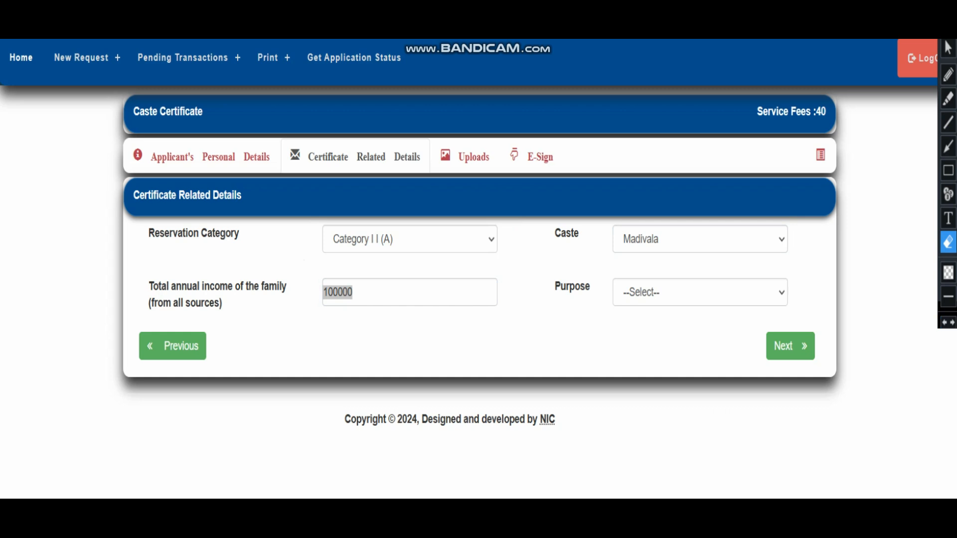
click(948, 170)
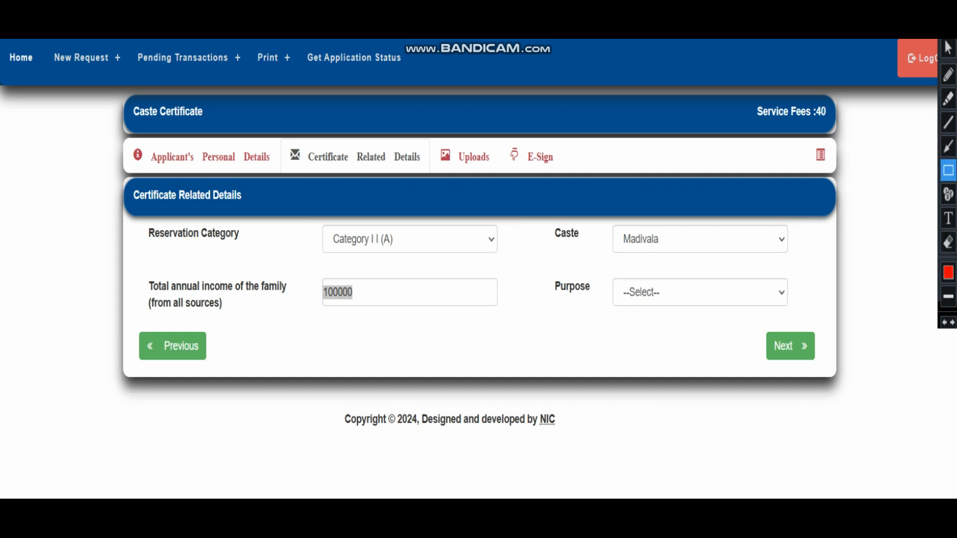
mouse_move(147, 270)
mouse_down()
mouse_move(359, 310)
mouse_move(503, 320)
mouse_up()
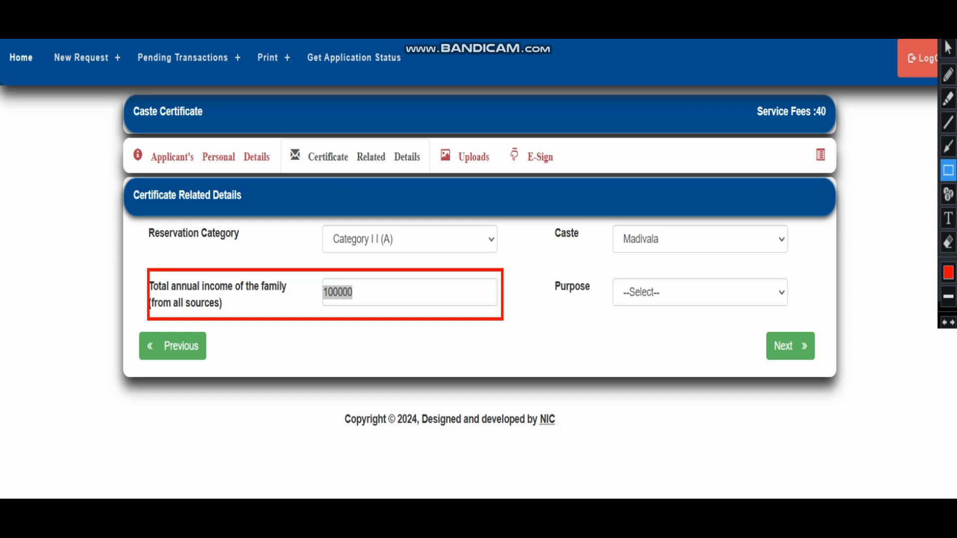
drag(550, 221, 803, 268)
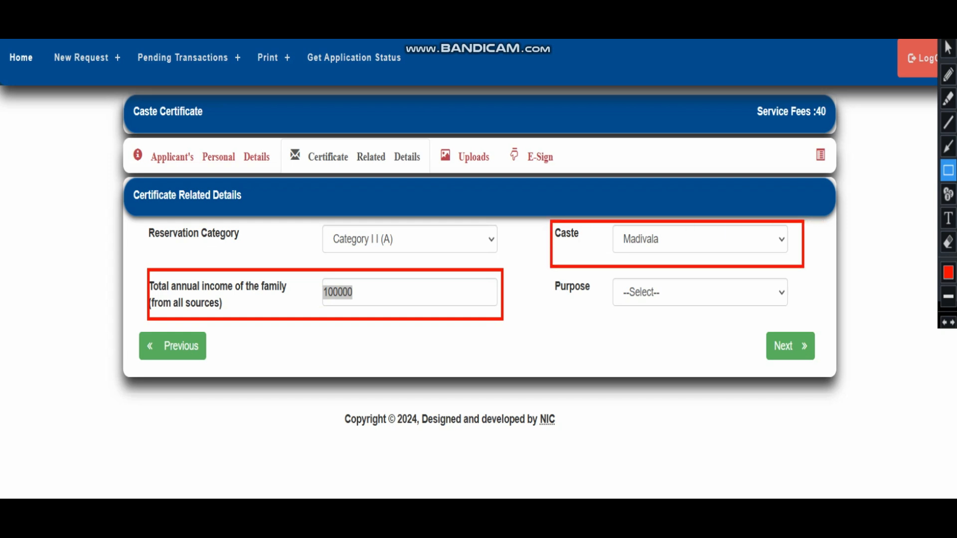
drag(758, 317, 808, 319)
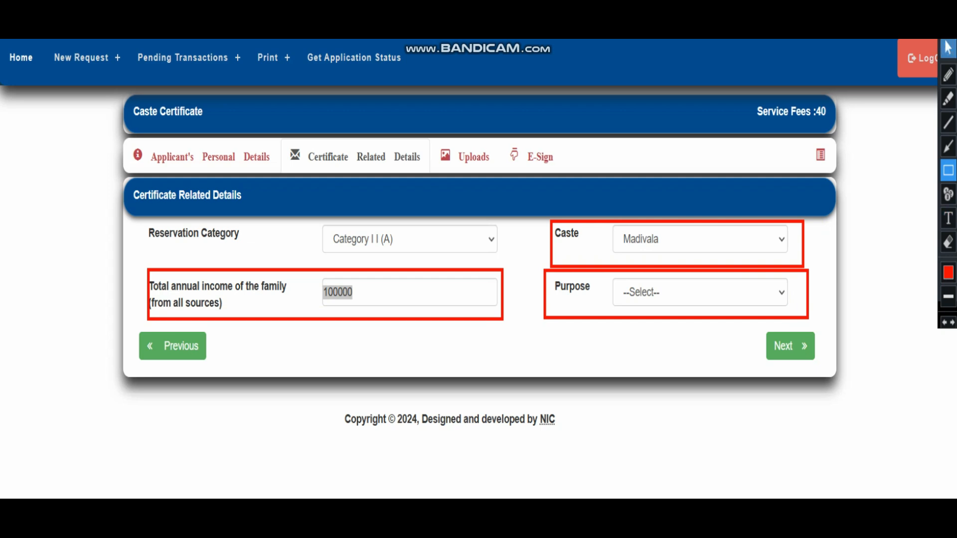
click(948, 48)
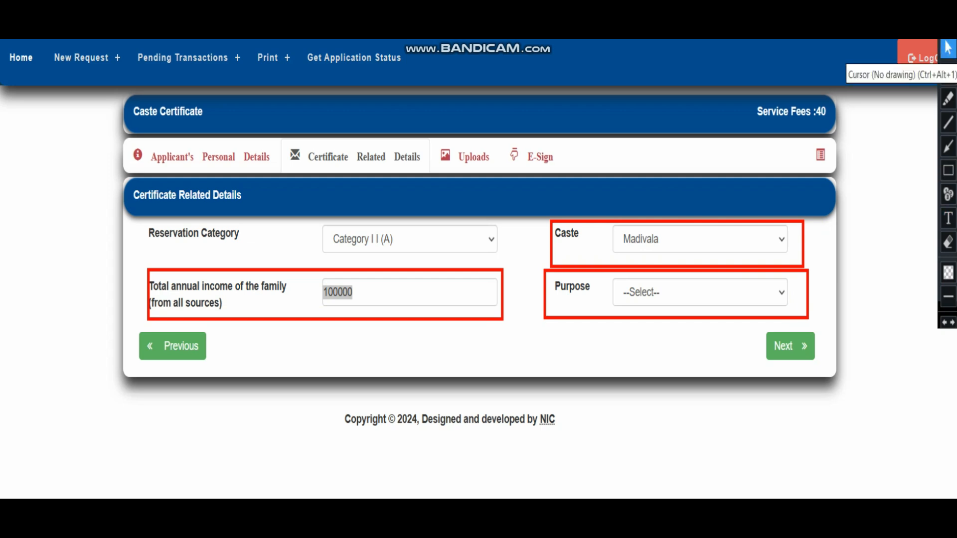
click(700, 292)
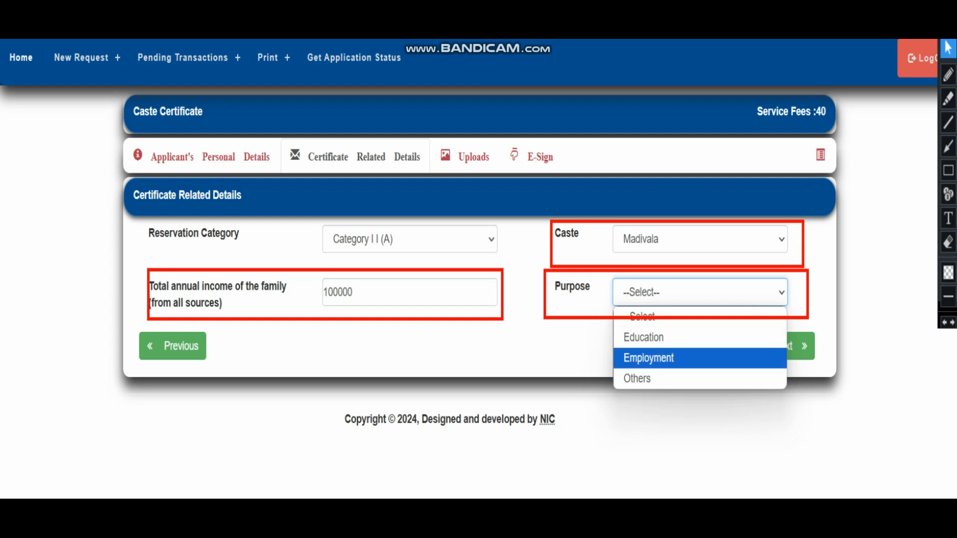
Set the Purpose to Others after trying Education and Employment, then go on to Uploads.
click(700, 379)
click(700, 293)
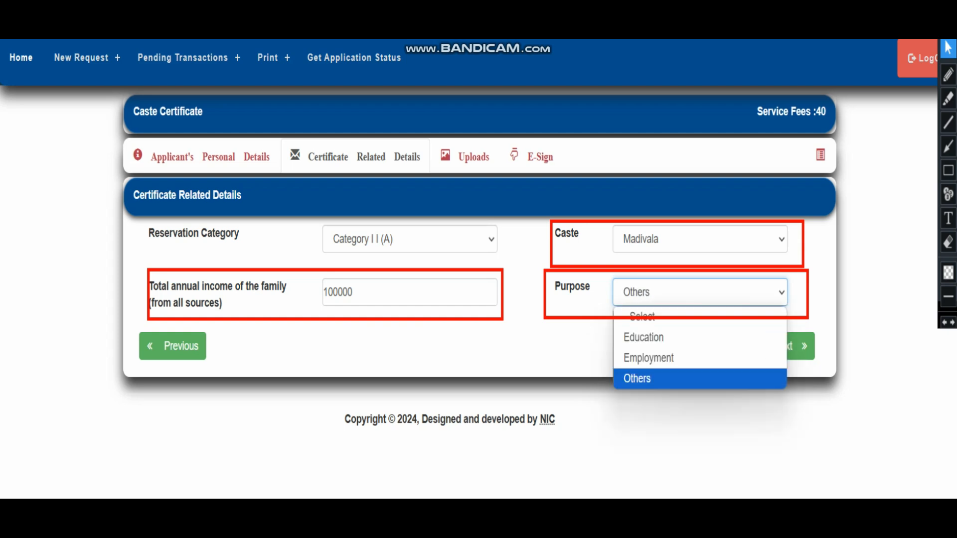
click(700, 337)
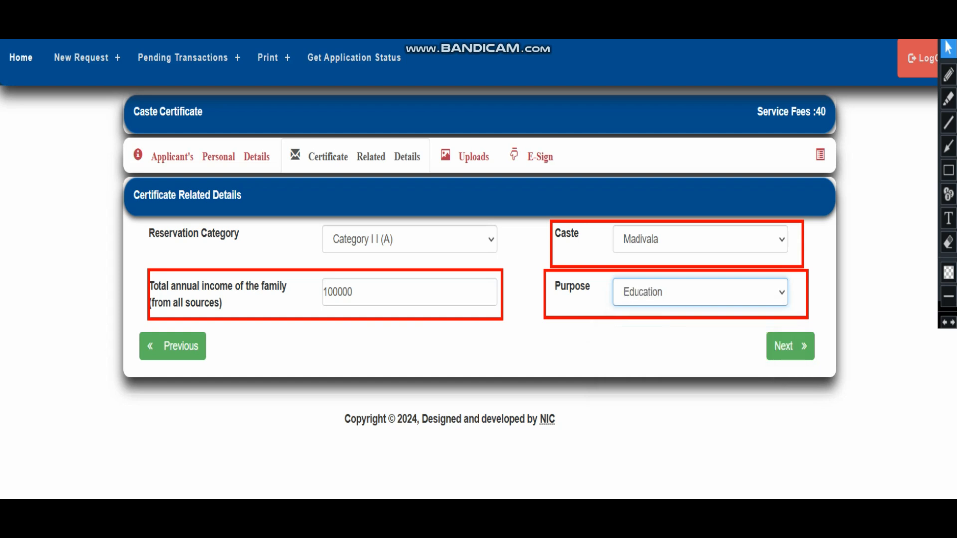
click(700, 293)
click(700, 358)
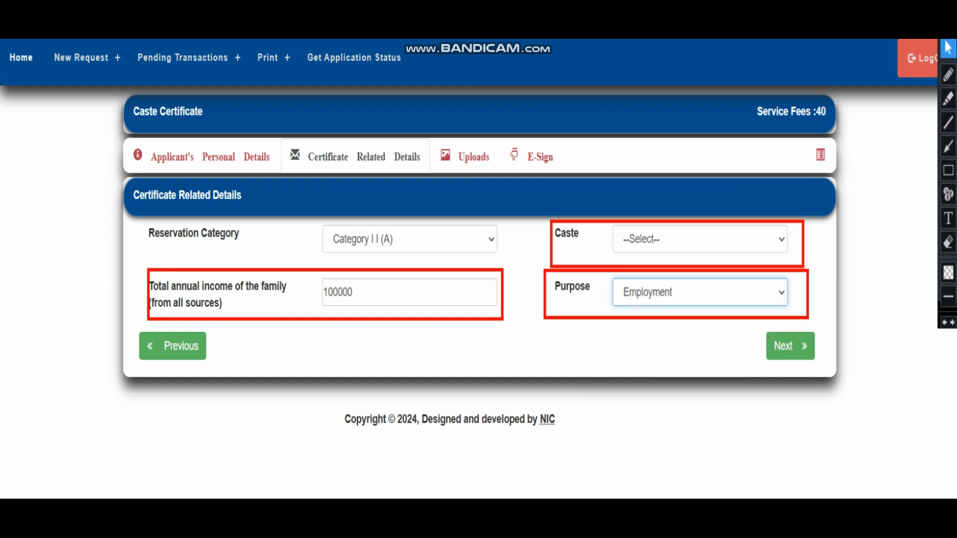
click(700, 293)
click(700, 379)
click(700, 293)
click(700, 379)
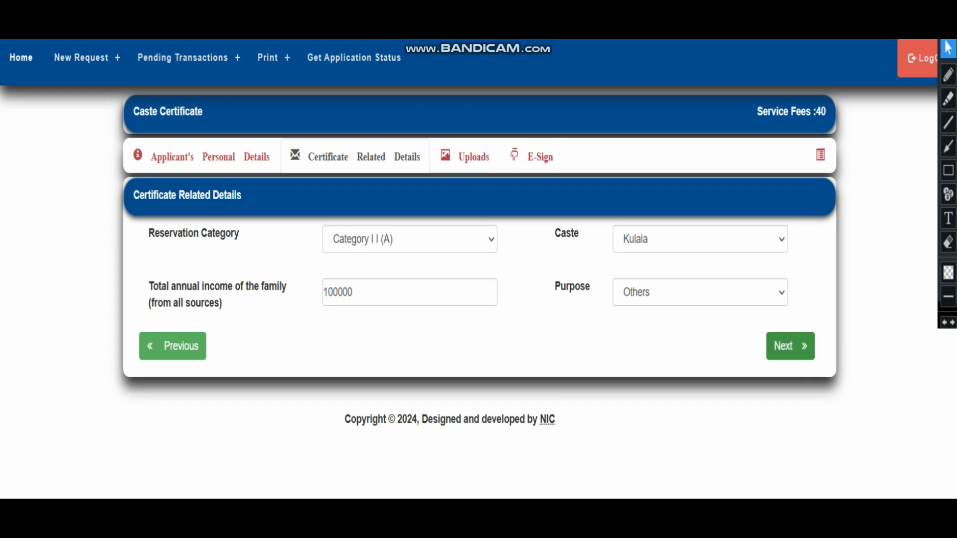
click(790, 346)
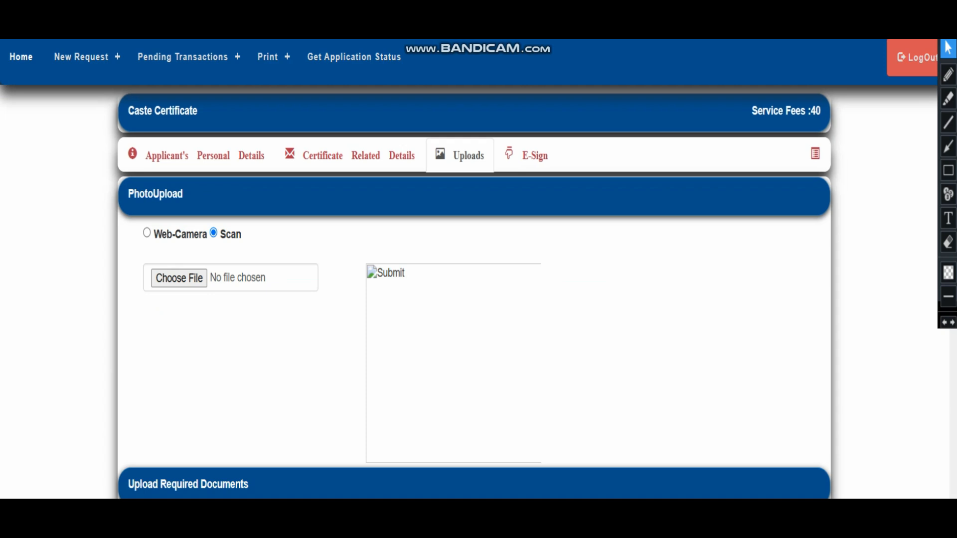
click(146, 233)
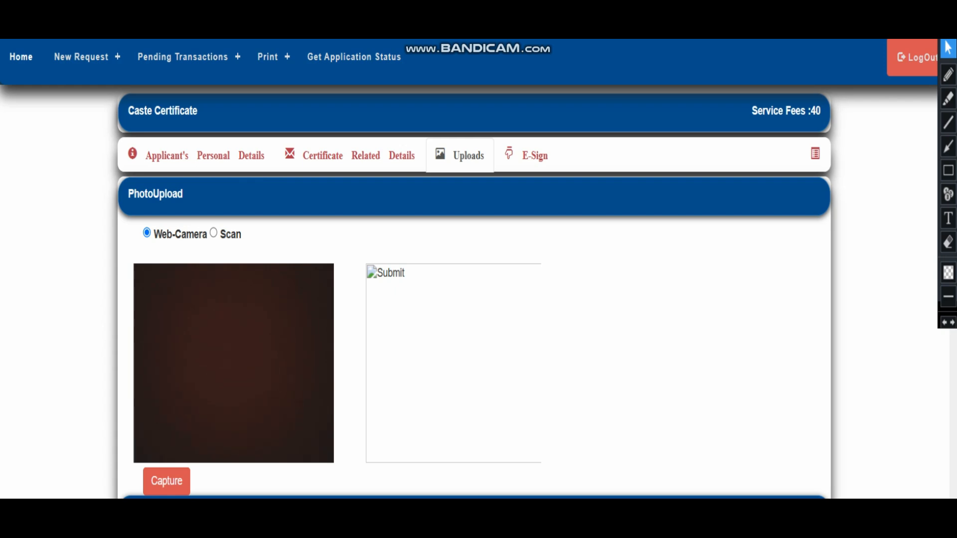
click(213, 233)
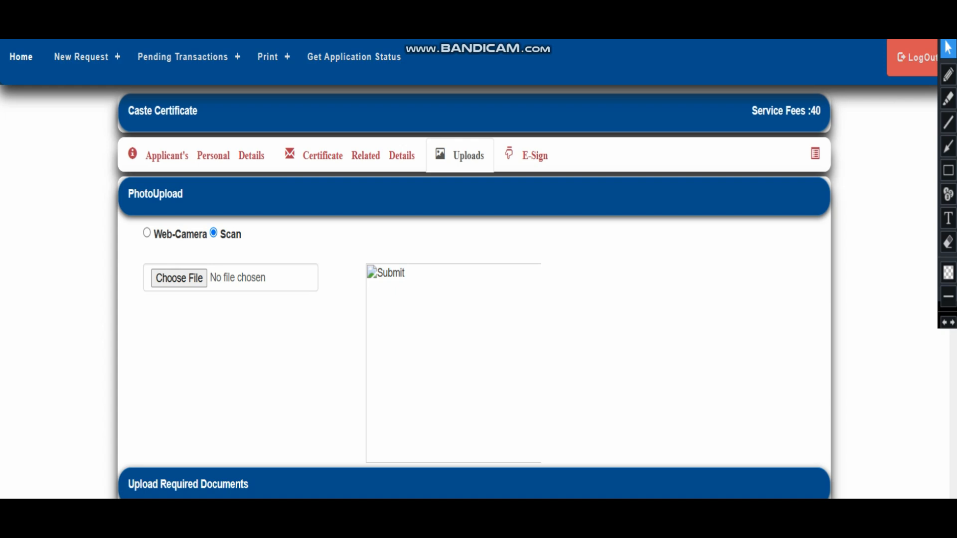
scroll(474, 269, down, 2)
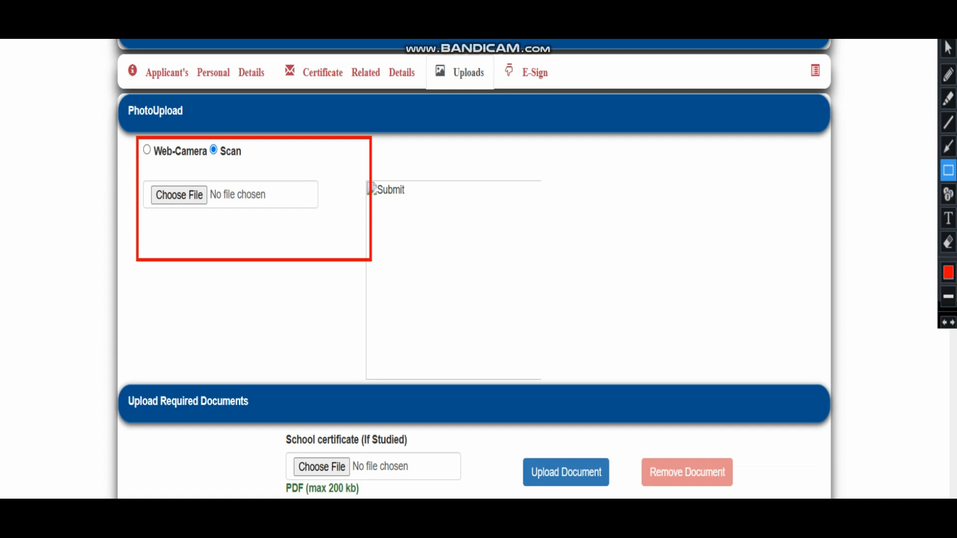
click(948, 47)
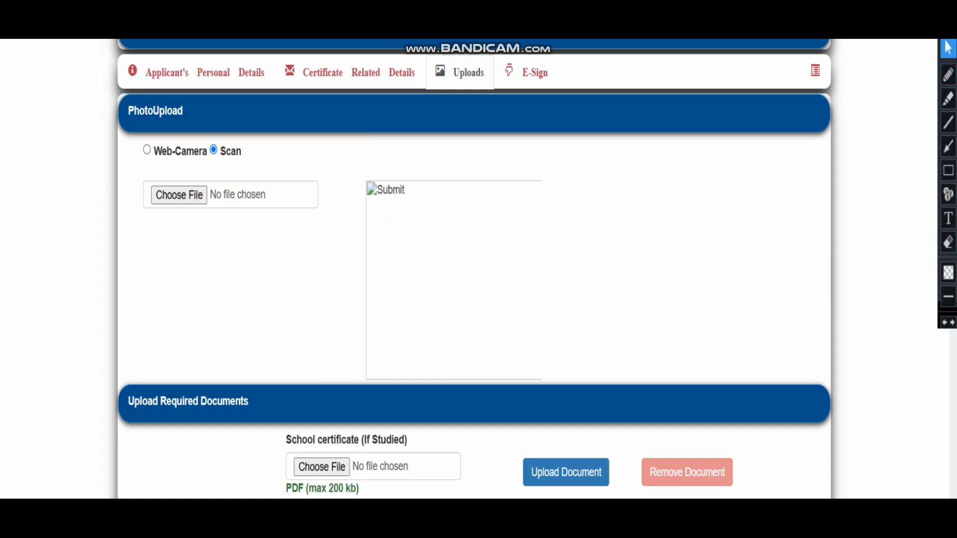
scroll(474, 269, down, 5)
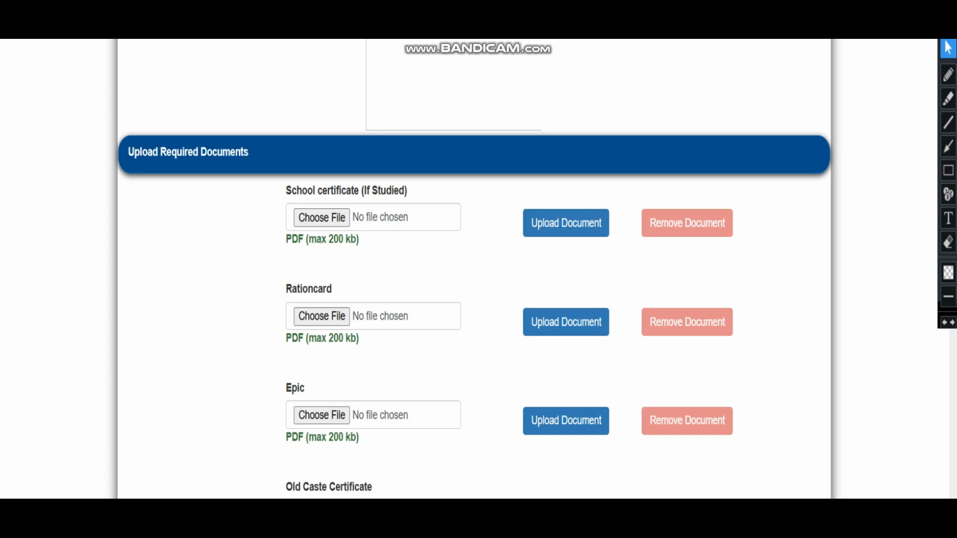
scroll(474, 269, down, 2)
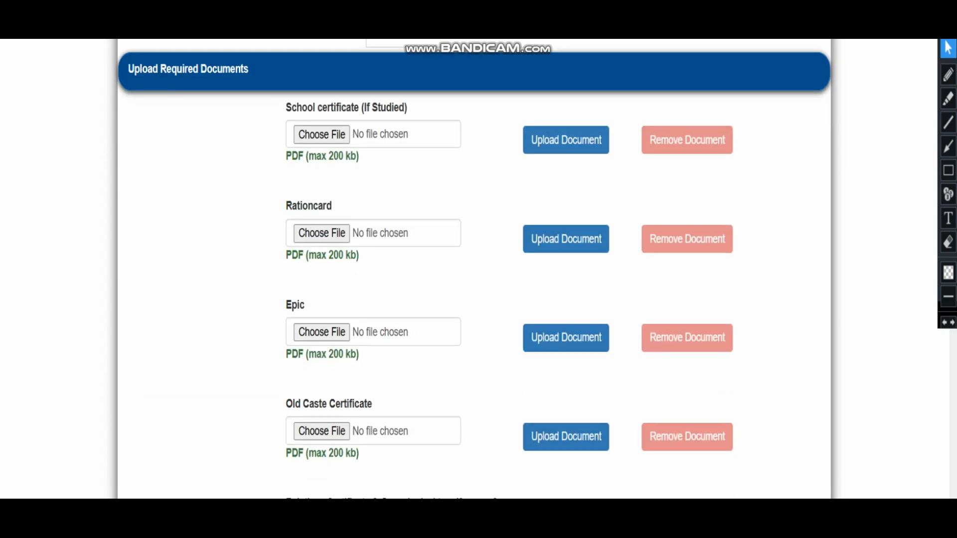
scroll(474, 269, down, 4)
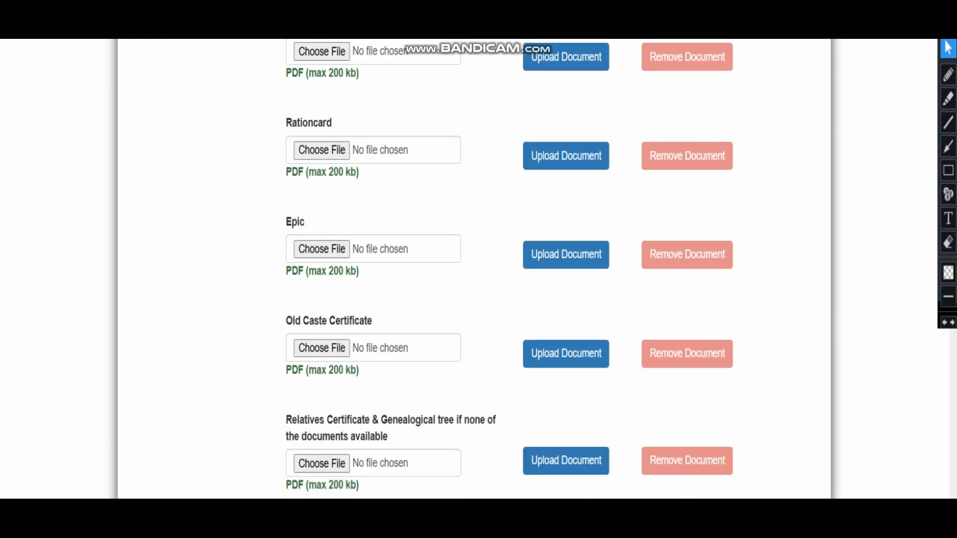
scroll(474, 270, down, 8)
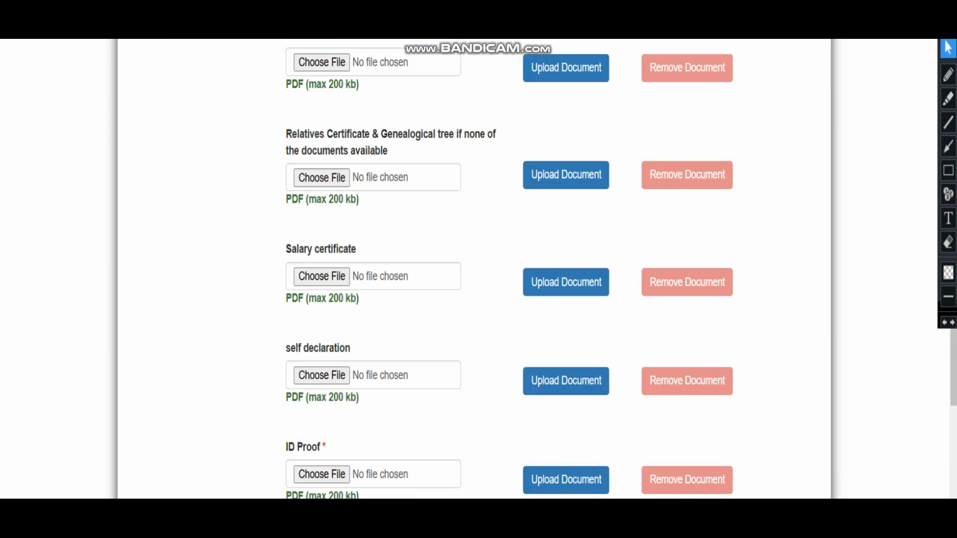
drag(327, 235, 320, 235)
click(324, 235)
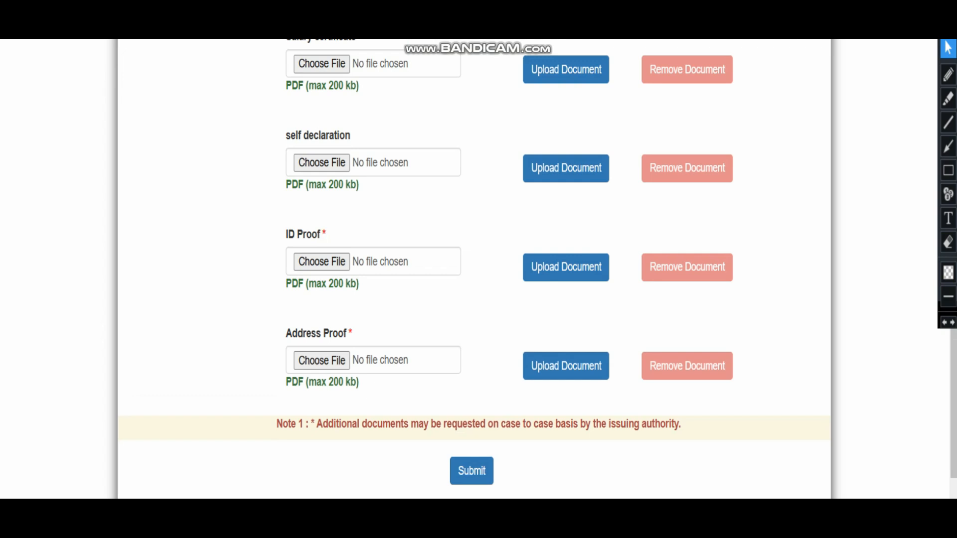
click(949, 170)
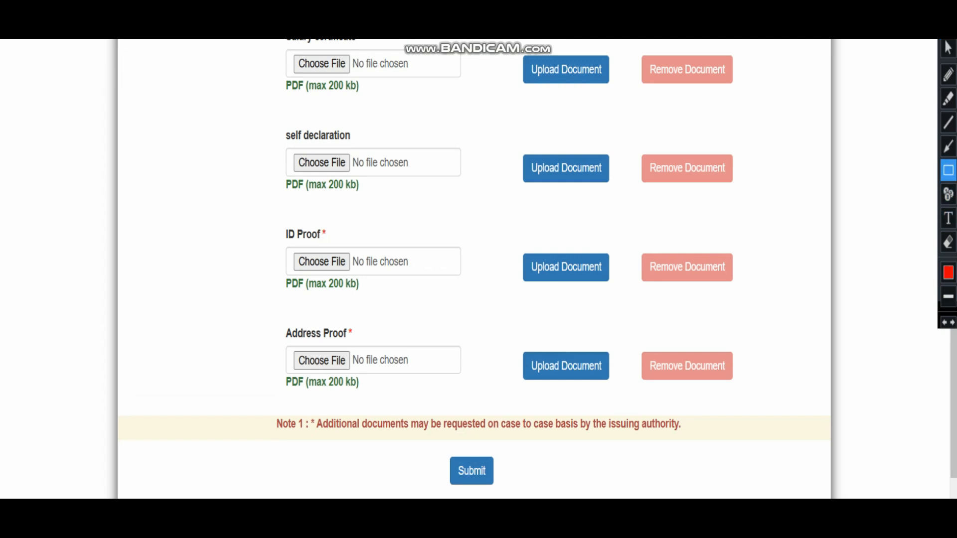
mouse_move(269, 211)
mouse_down()
mouse_move(577, 310)
mouse_move(786, 329)
mouse_up()
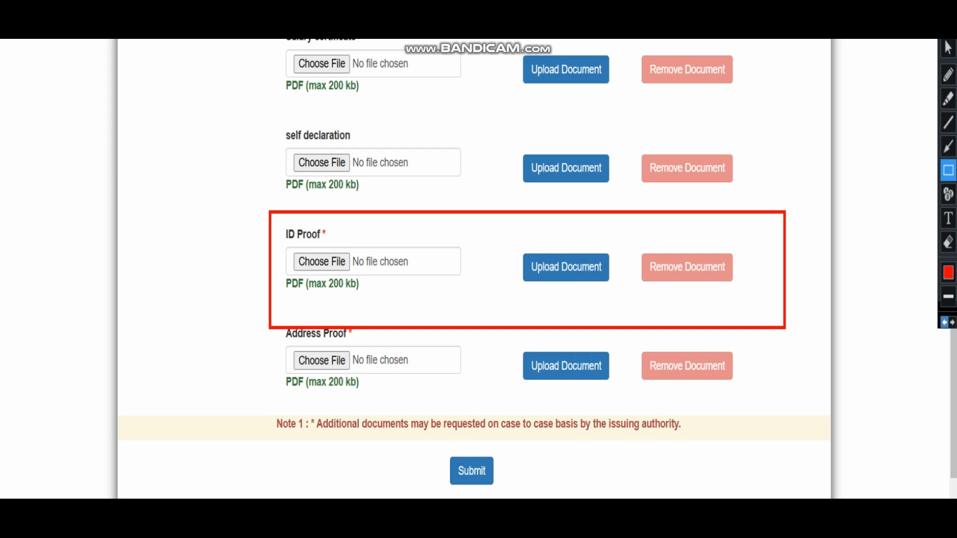
click(946, 322)
mouse_move(240, 310)
mouse_down()
mouse_move(493, 408)
mouse_move(771, 416)
mouse_up()
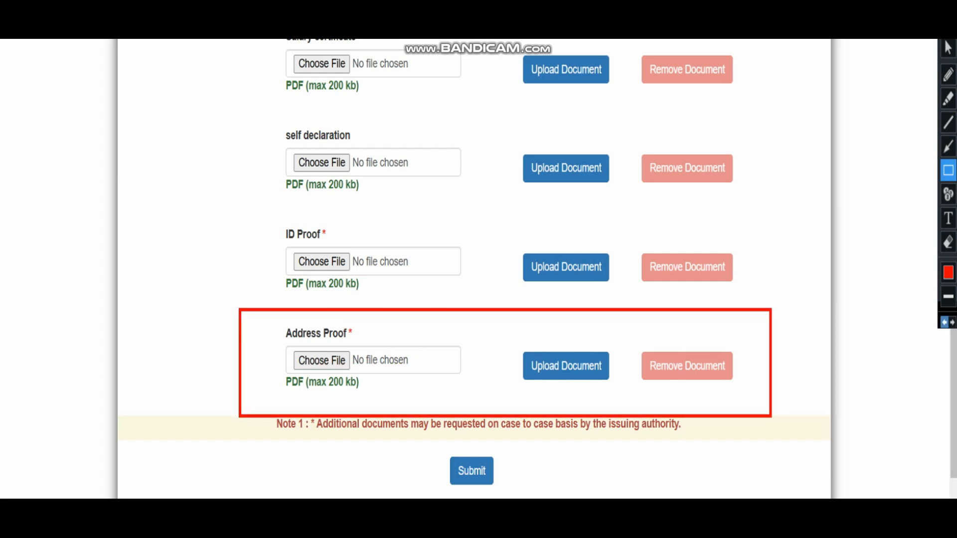
click(945, 322)
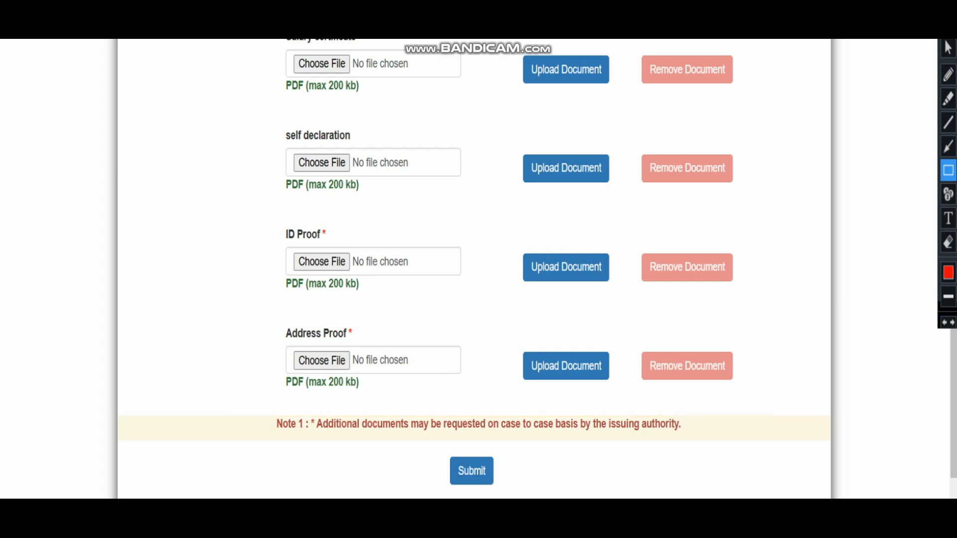
click(948, 48)
scroll(474, 269, up, 6)
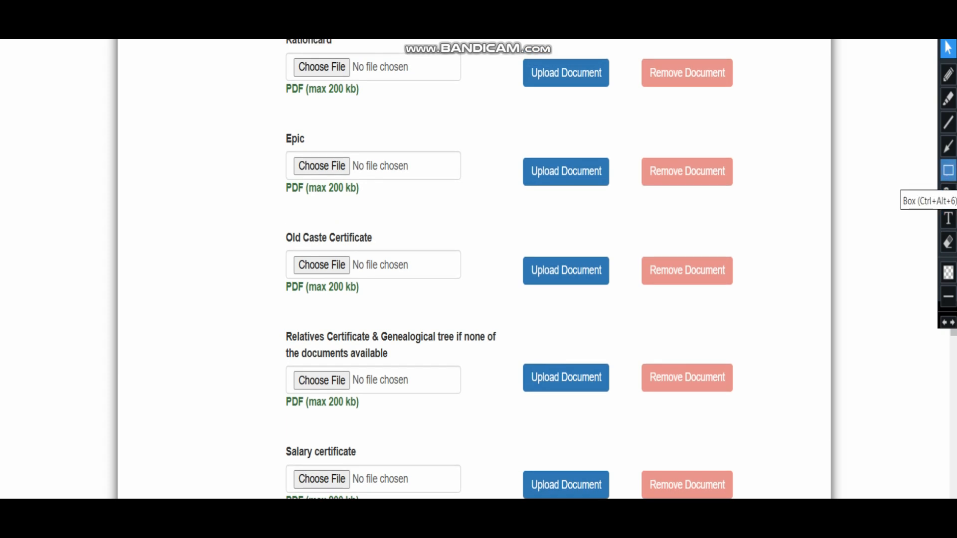
click(948, 171)
mouse_move(251, 207)
mouse_down()
mouse_move(383, 275)
mouse_move(525, 325)
mouse_move(752, 327)
mouse_up()
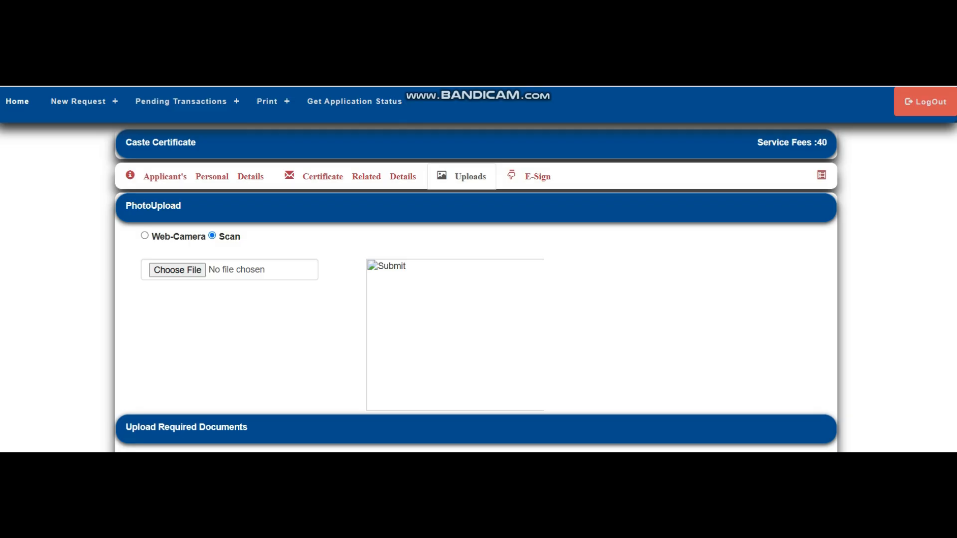
Attach photo_0006.jpg as the applicant photo.
click(177, 270)
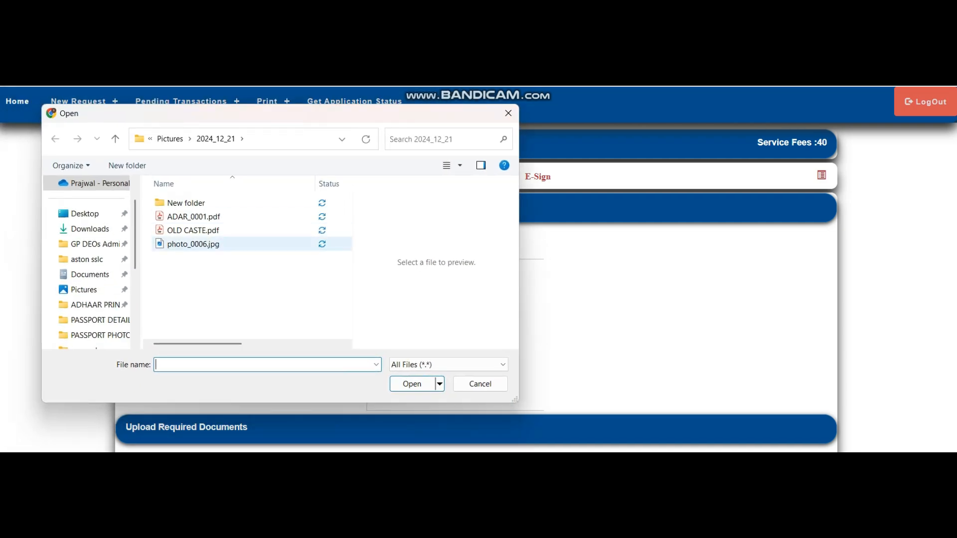
double_click(195, 244)
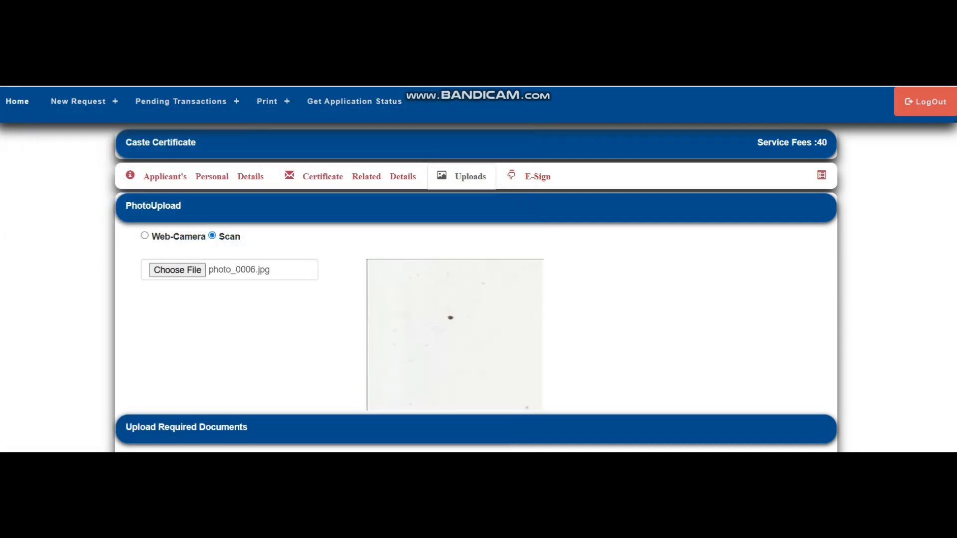
scroll(449, 270, down, 3)
scroll(476, 269, down, 3)
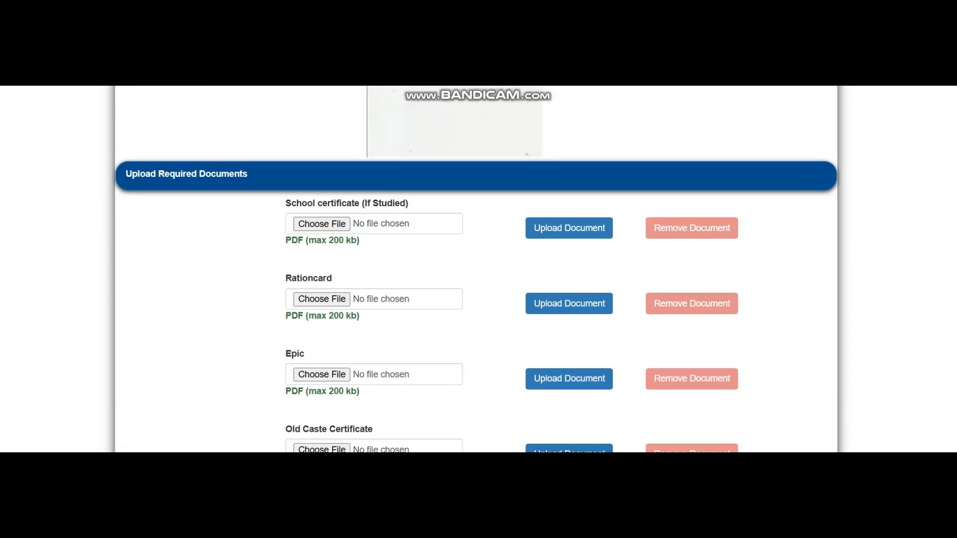
scroll(476, 269, down, 5)
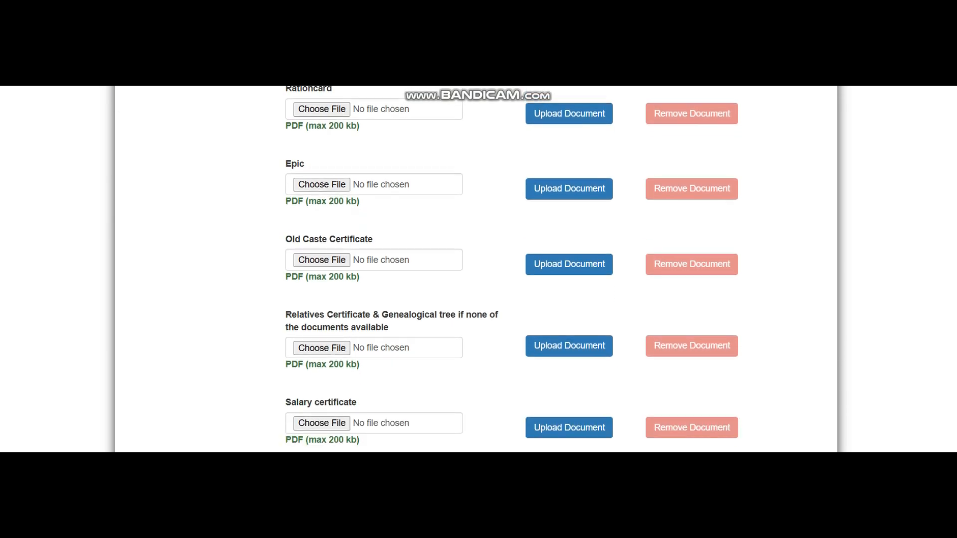
Upload OLD CASTE.pdf as the Old Caste Certificate.
click(322, 260)
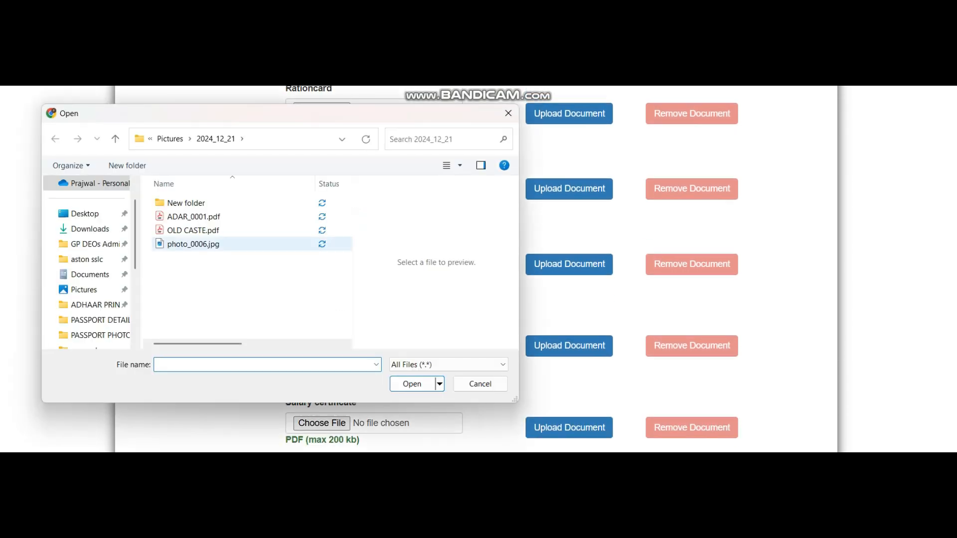
click(193, 231)
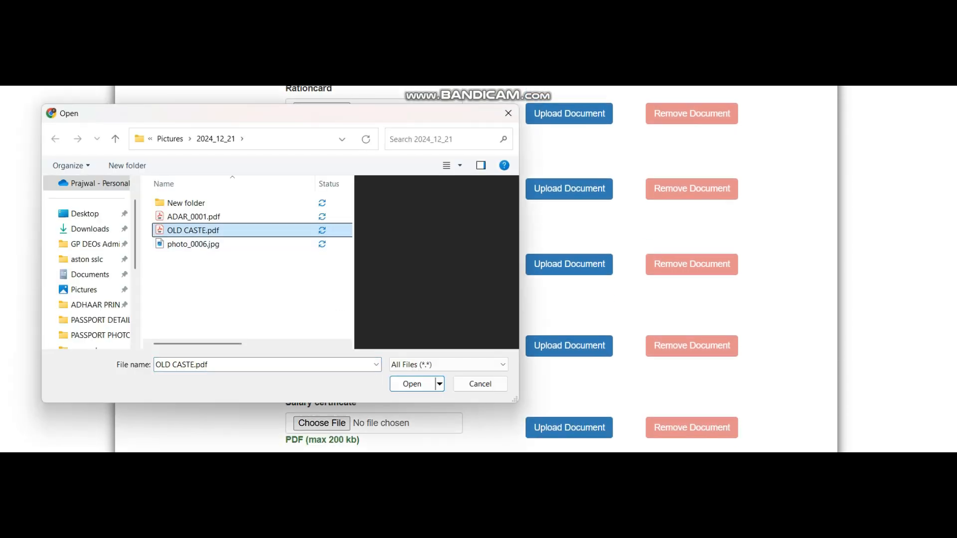
click(412, 384)
click(569, 264)
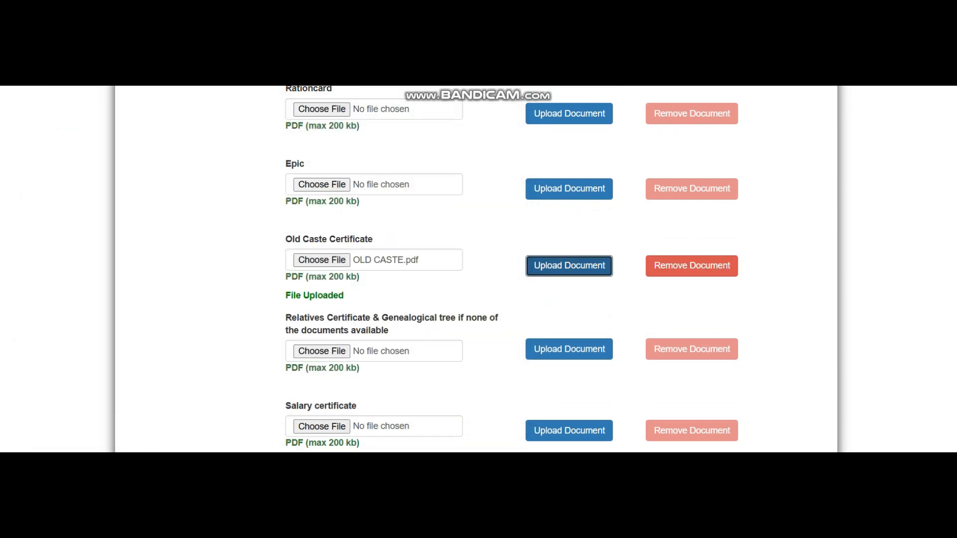
scroll(512, 274, down, 4)
scroll(512, 274, down, 1)
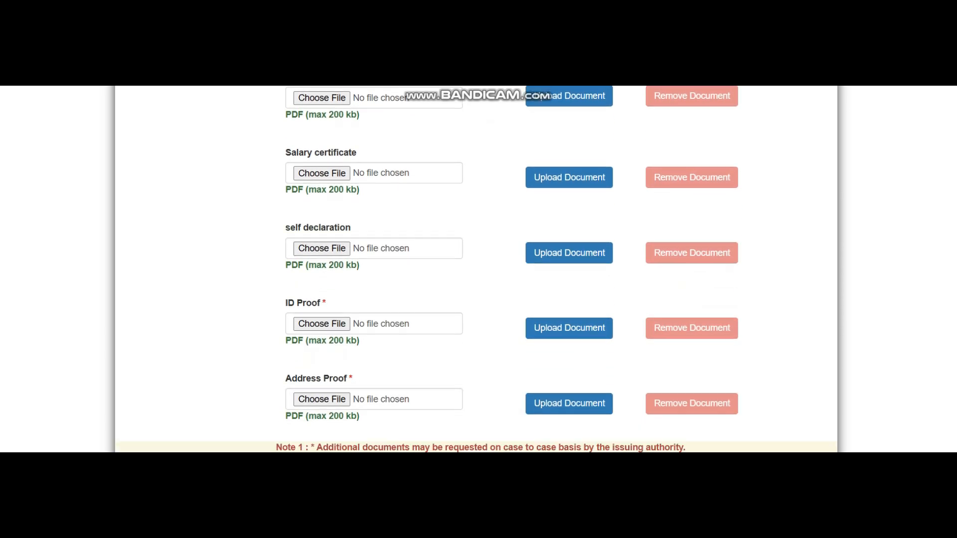
Upload ADAR_0001.pdf as both the ID proof and the address proof.
click(322, 324)
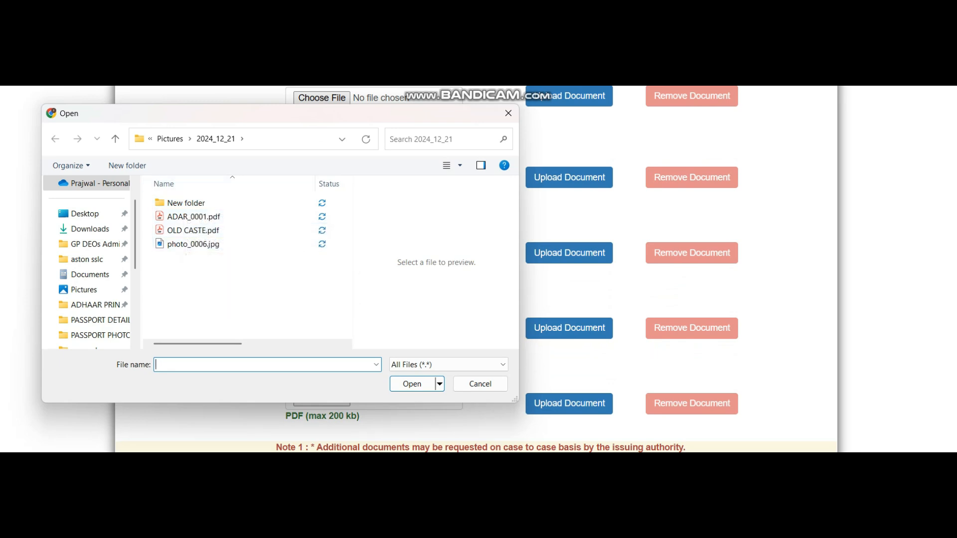
click(181, 217)
double_click(182, 218)
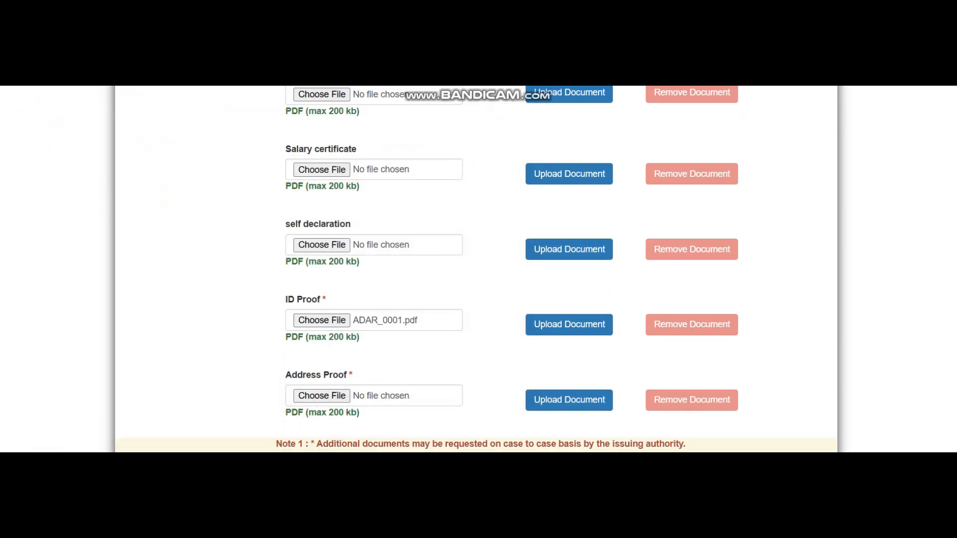
scroll(476, 269, down, 1)
click(569, 264)
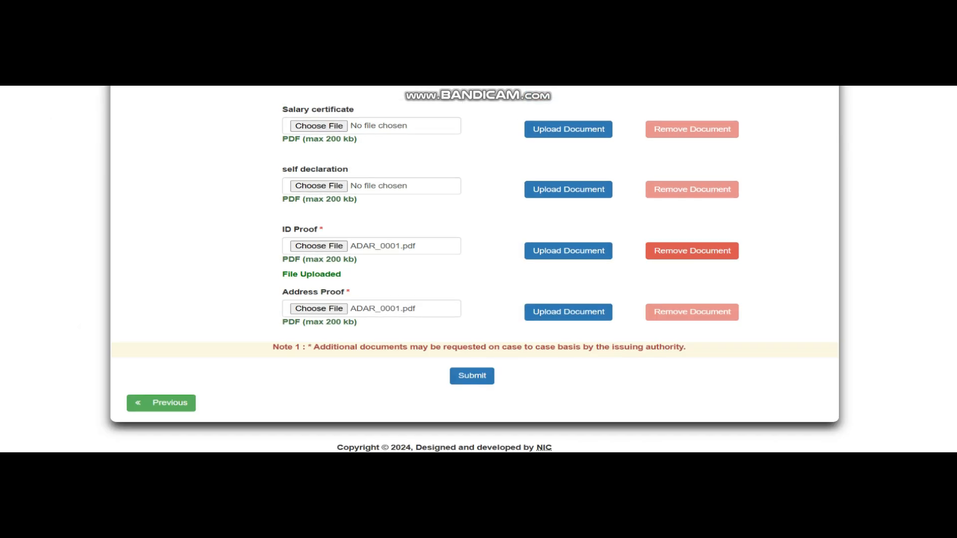
click(319, 309)
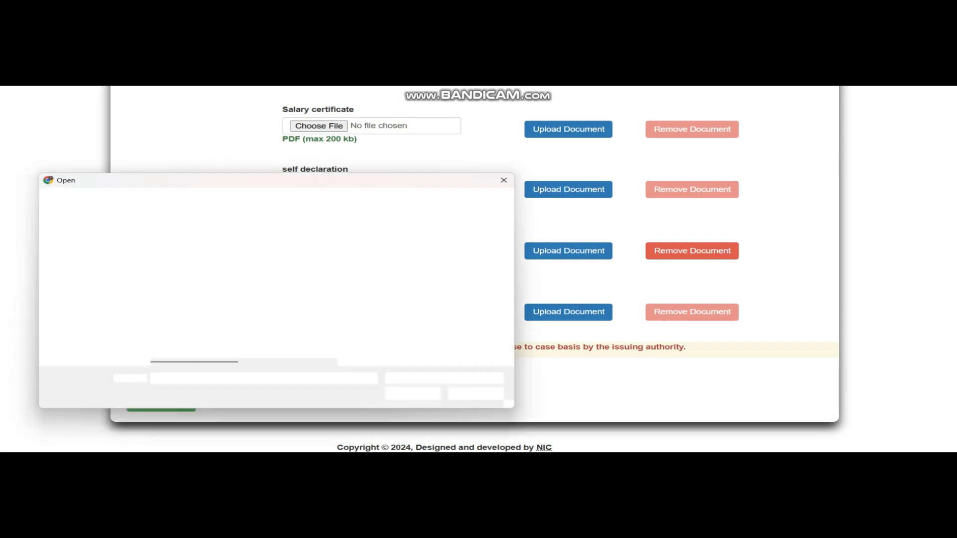
click(189, 272)
double_click(189, 262)
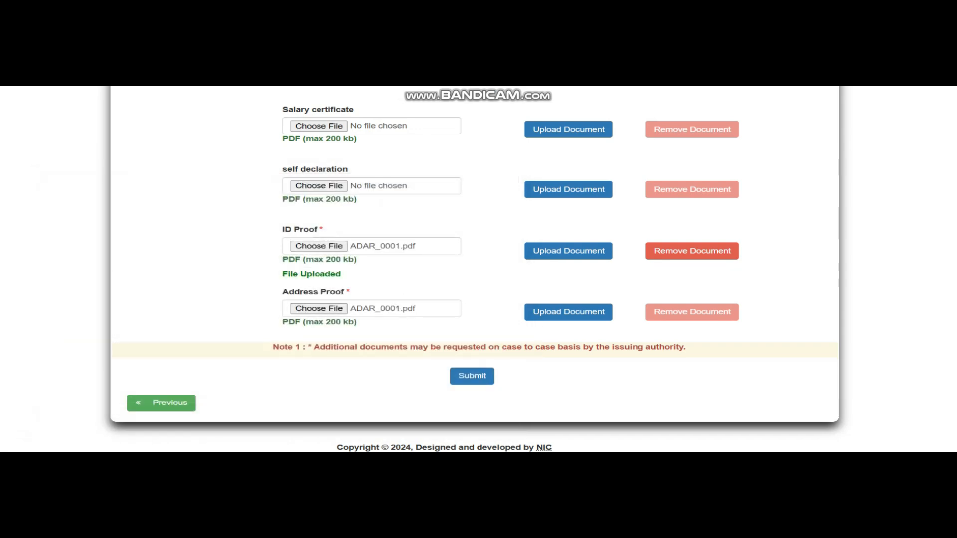
drag(283, 322, 359, 322)
click(569, 312)
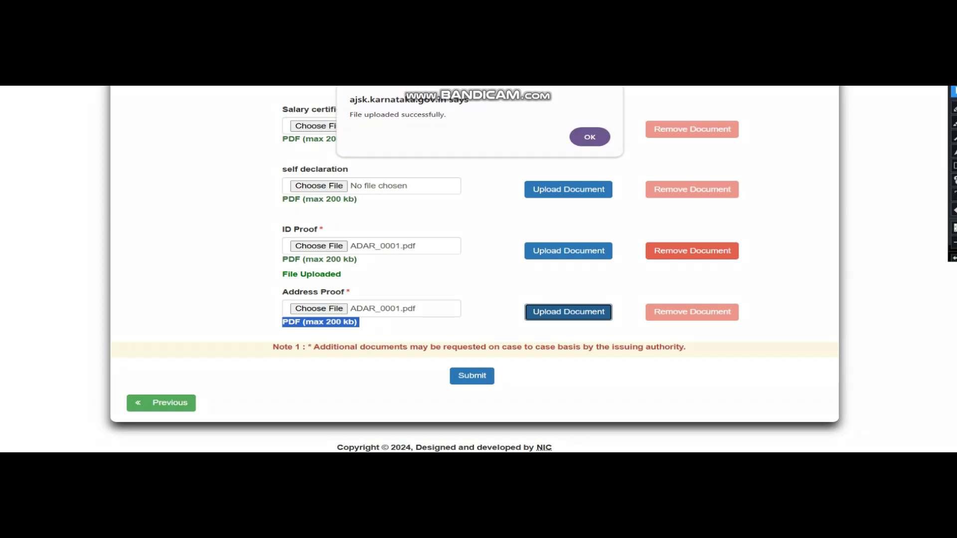
Dismiss the file uploaded successfully message.
click(954, 166)
mouse_move(328, 88)
mouse_down()
mouse_move(447, 129)
mouse_move(643, 157)
mouse_up()
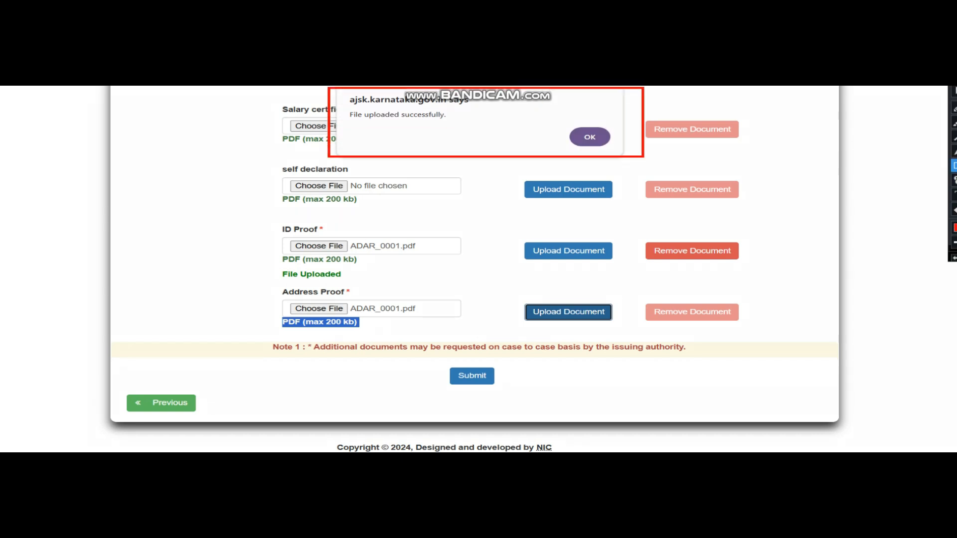
click(954, 92)
click(954, 258)
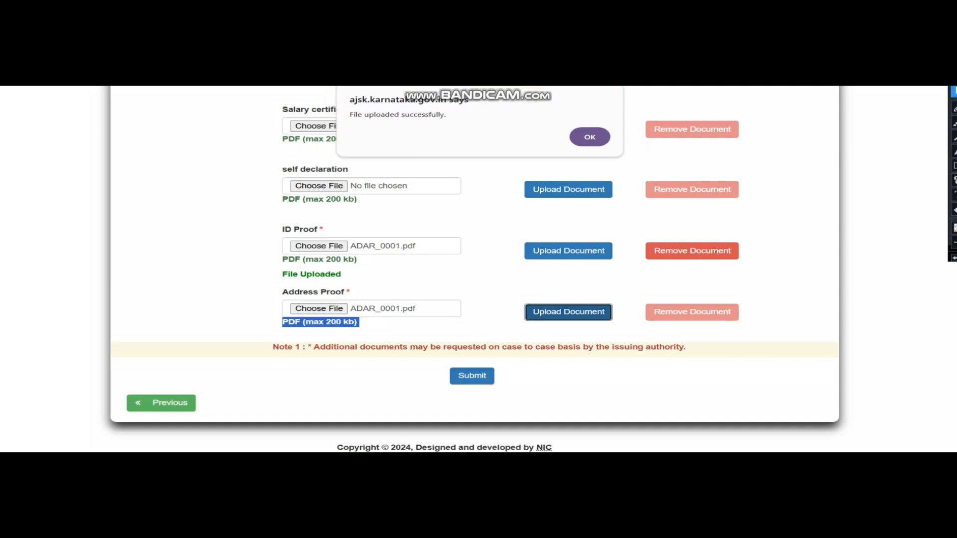
click(589, 138)
Submit the Caste Certificate application and review the issued GSC number.
click(536, 387)
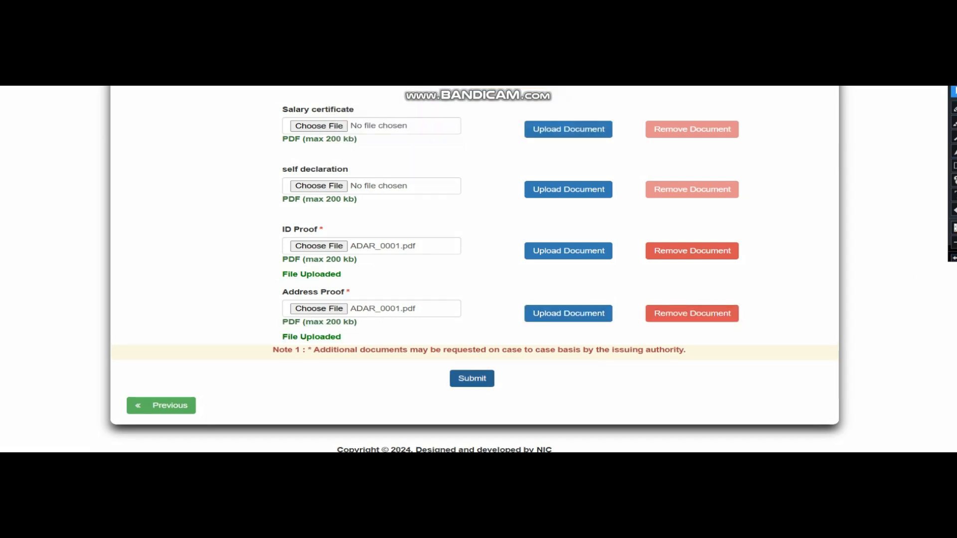
drag(280, 291, 359, 338)
click(360, 287)
drag(281, 230, 327, 230)
drag(281, 292, 350, 292)
scroll(474, 269, up, 3)
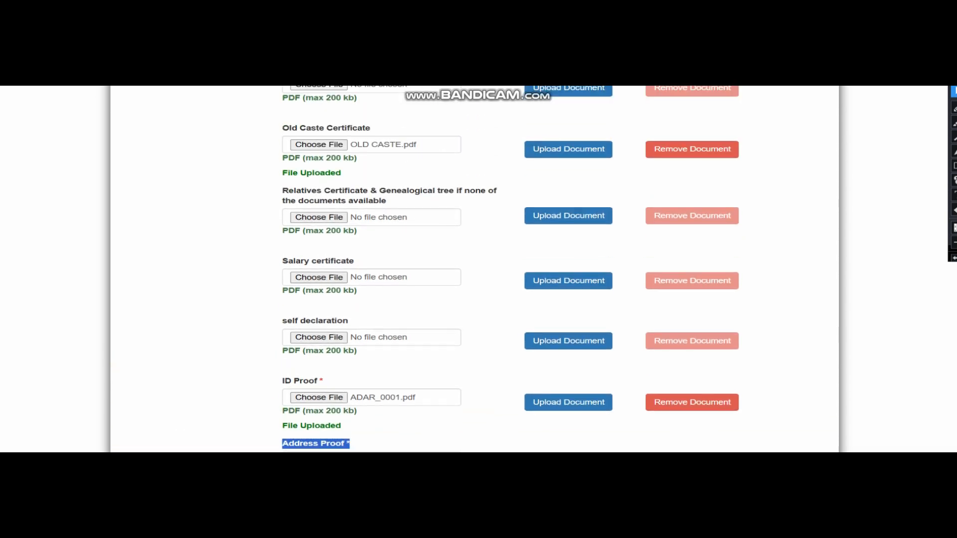
scroll(474, 269, up, 1)
drag(282, 179, 370, 179)
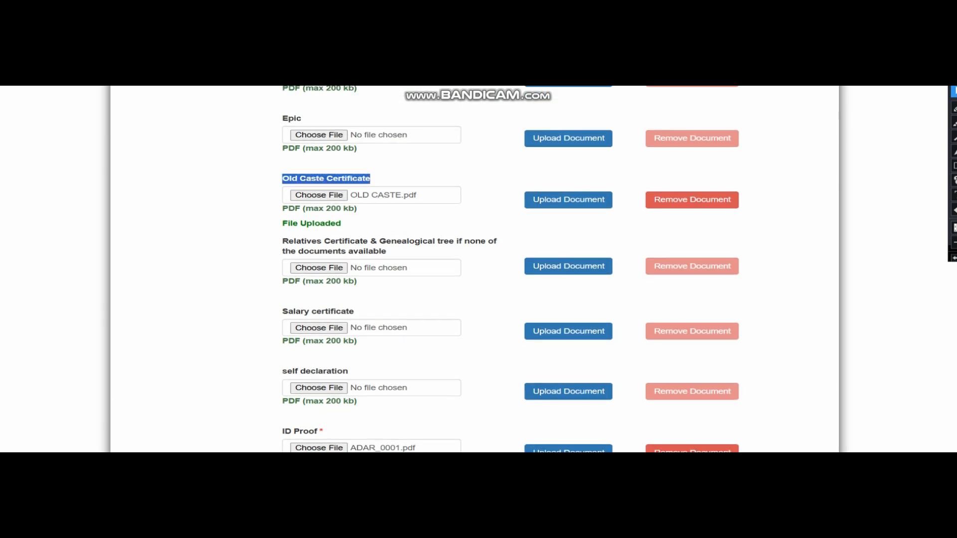
scroll(473, 269, down, 5)
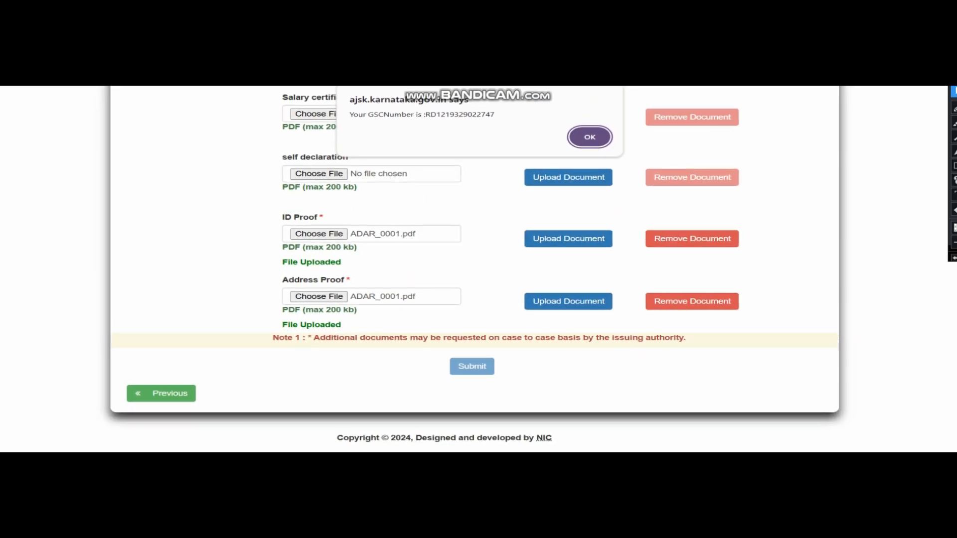
click(954, 165)
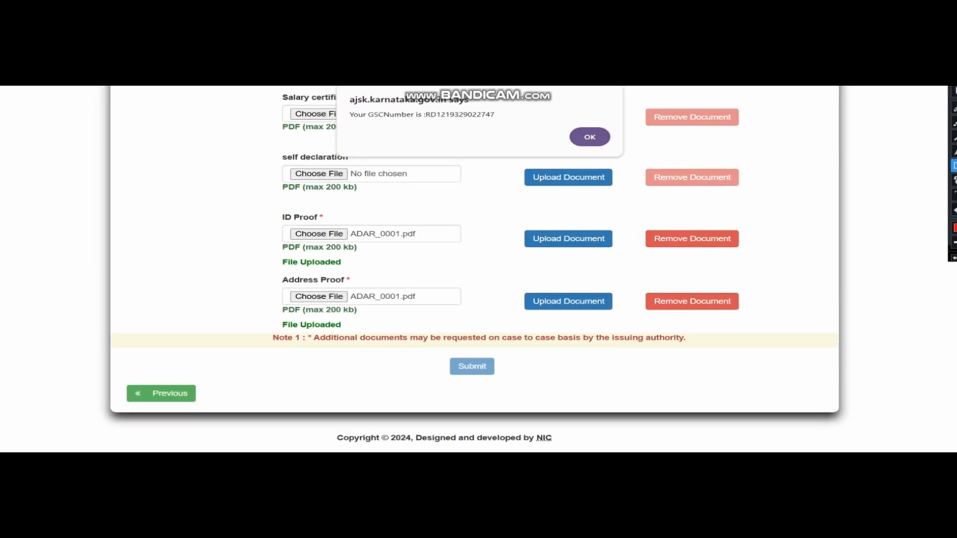
Select the issued GSC number and acknowledge the GSCNumber alert.
mouse_move(334, 88)
mouse_down()
mouse_move(550, 150)
mouse_move(626, 156)
mouse_up()
click(954, 92)
drag(423, 114, 496, 114)
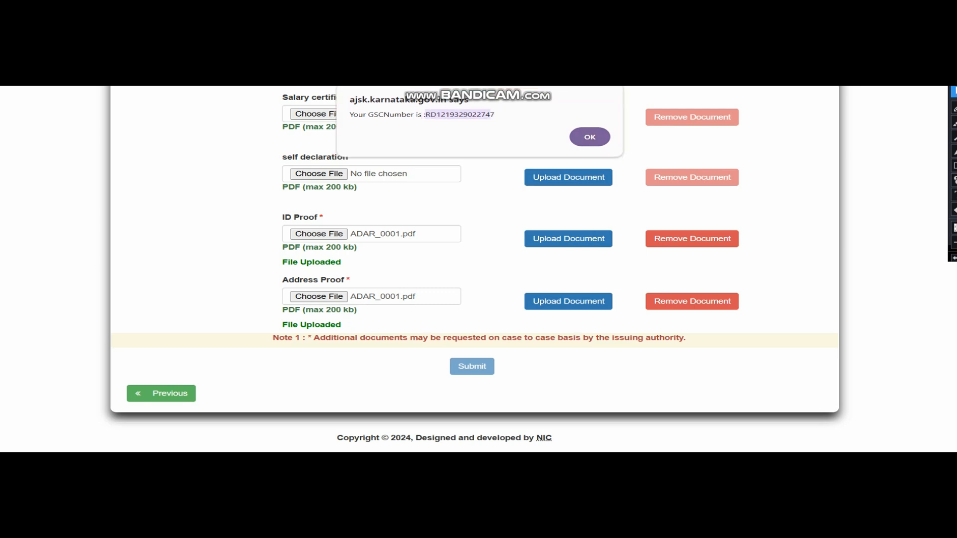
click(590, 137)
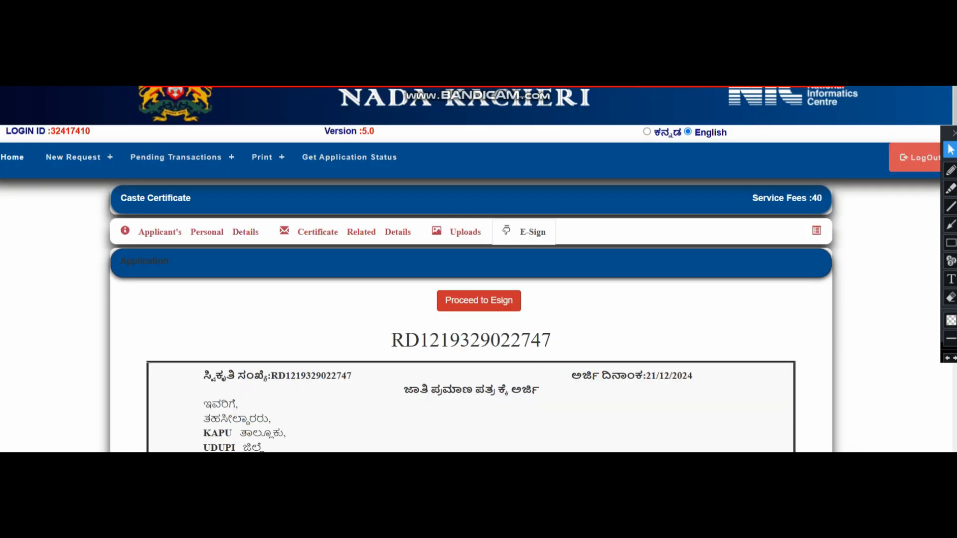
Proceed to Esign from the application's E-Sign tab.
click(951, 243)
drag(400, 284, 576, 324)
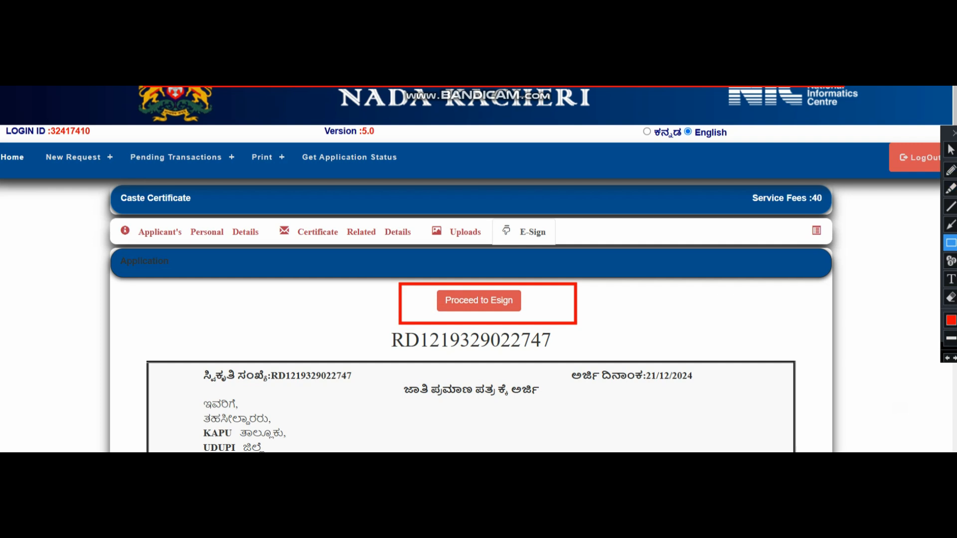
click(947, 358)
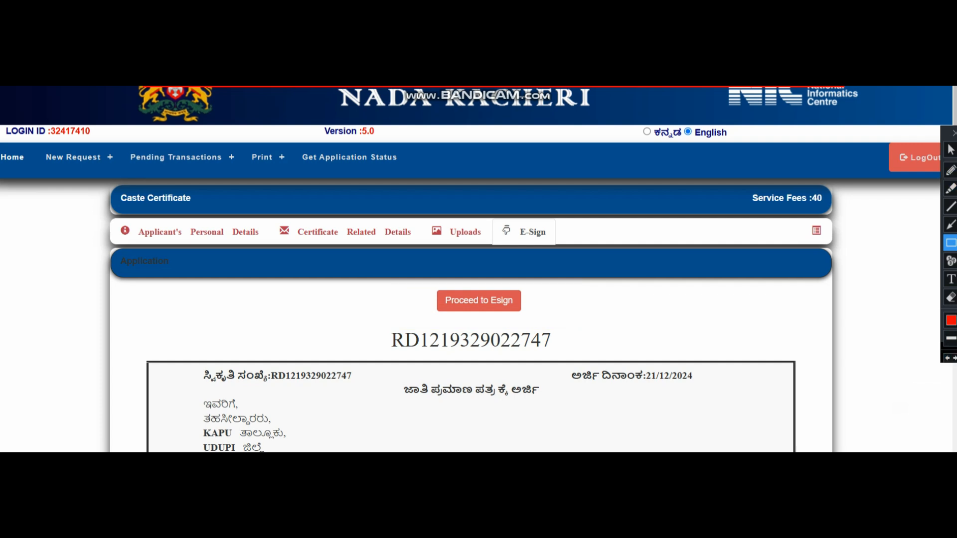
click(950, 150)
click(479, 301)
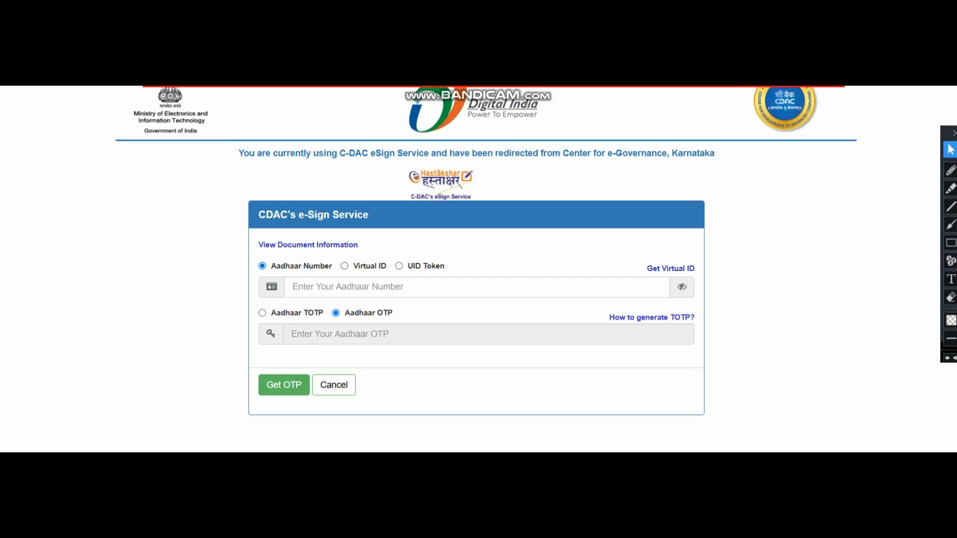
Choose Aadhaar Number as the identification type and enter the Aadhaar number.
click(319, 288)
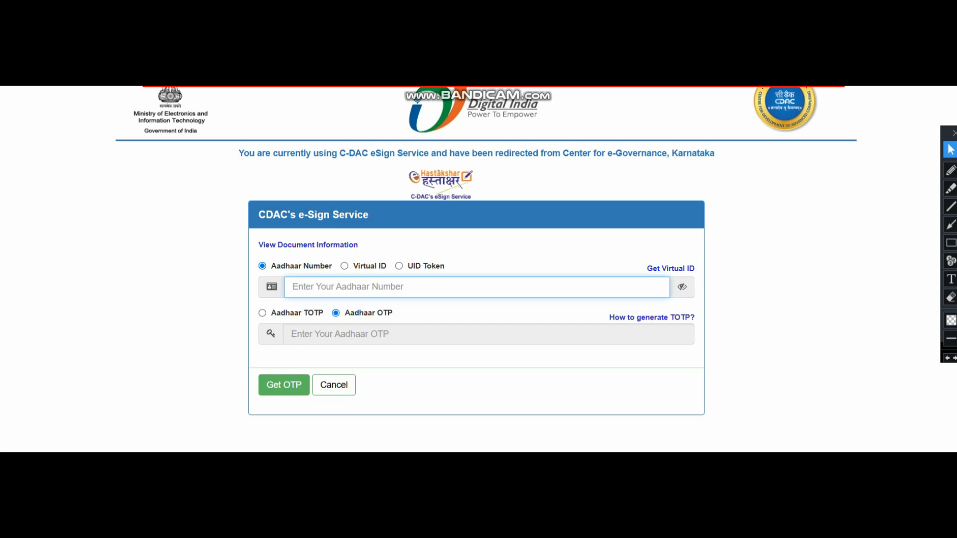
click(345, 266)
click(399, 266)
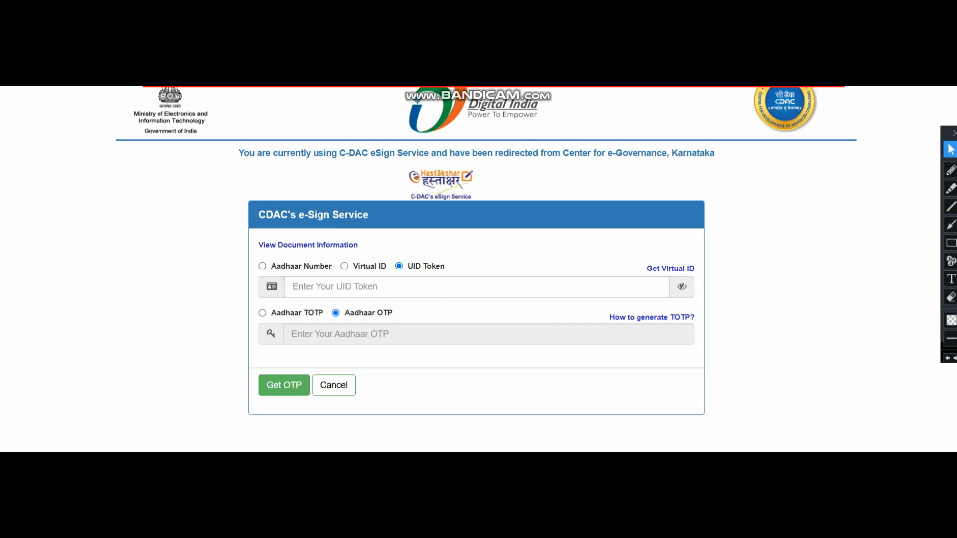
click(262, 266)
click(348, 287)
text(••••••••••••)
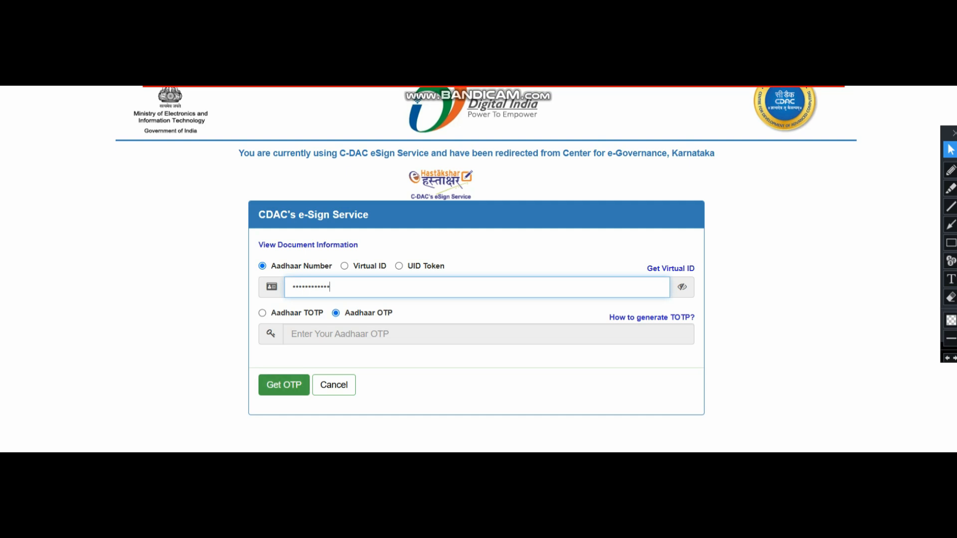
Request the Aadhaar OTP, enter the received OTP and submit the e-sign.
click(284, 385)
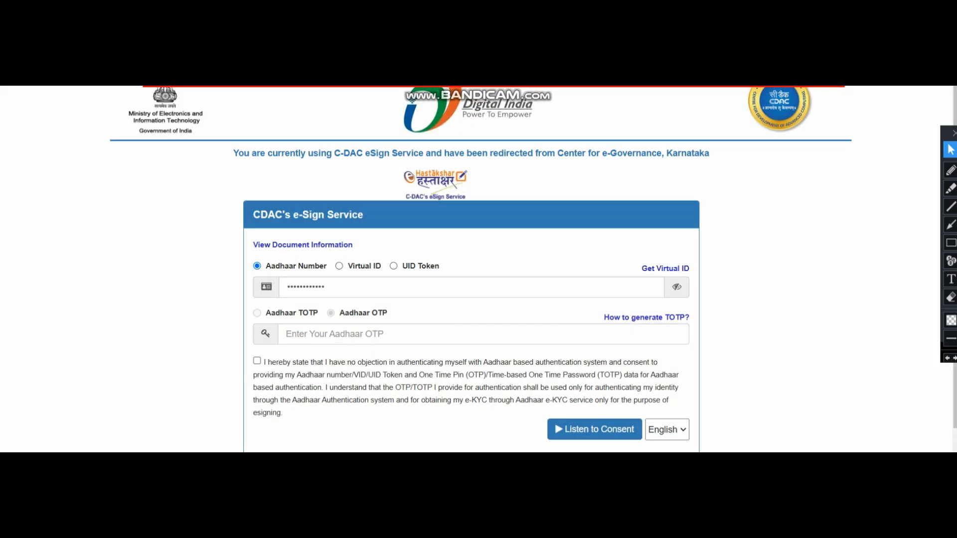
scroll(471, 299, down, 1)
click(335, 271)
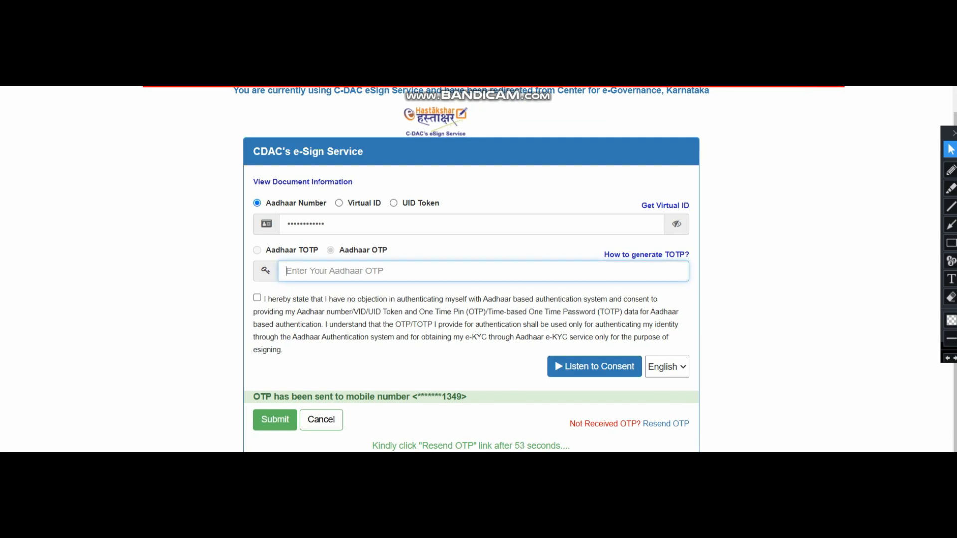
text(••••••)
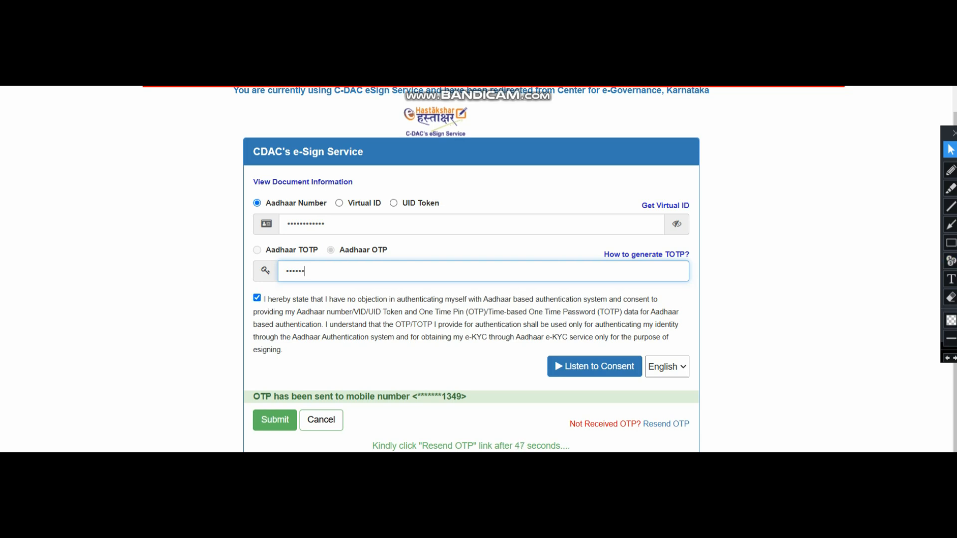
click(951, 243)
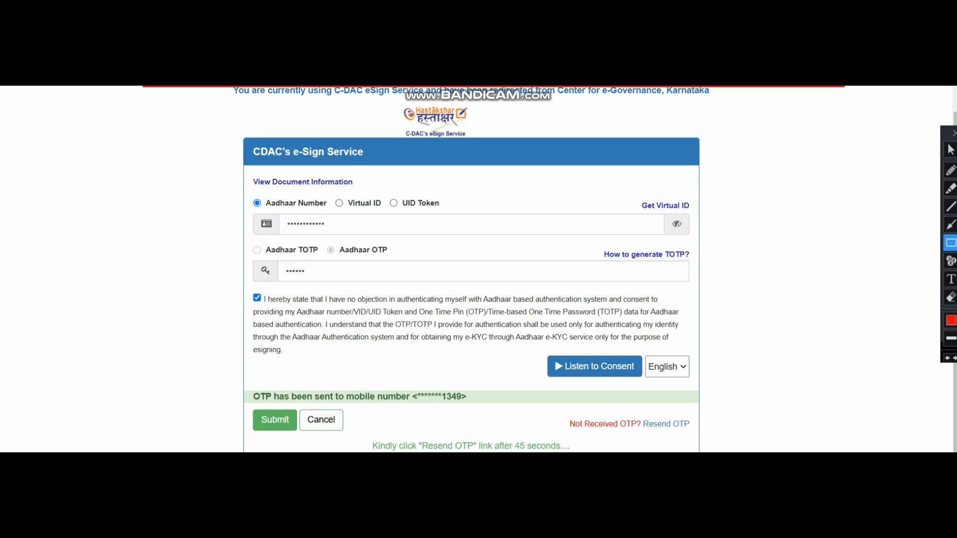
drag(540, 403, 668, 449)
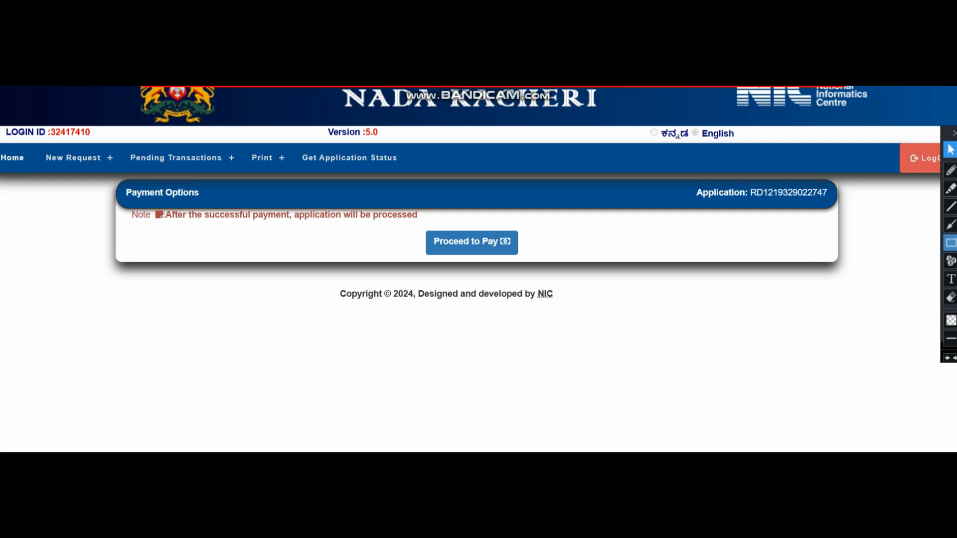
Proceed to pay to open the ₹40 application fee payment details.
click(950, 242)
mouse_move(104, 180)
mouse_down()
mouse_move(342, 247)
mouse_move(563, 265)
mouse_up()
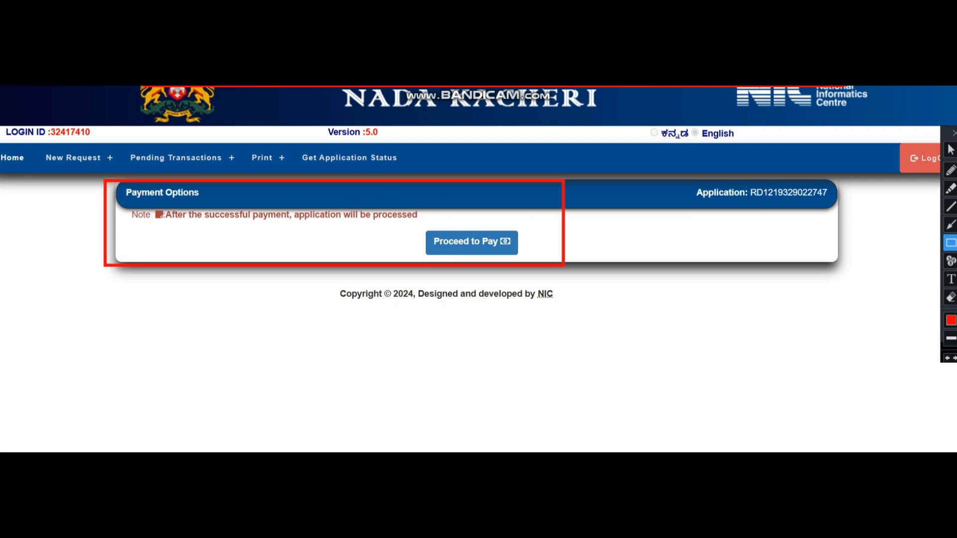
click(948, 358)
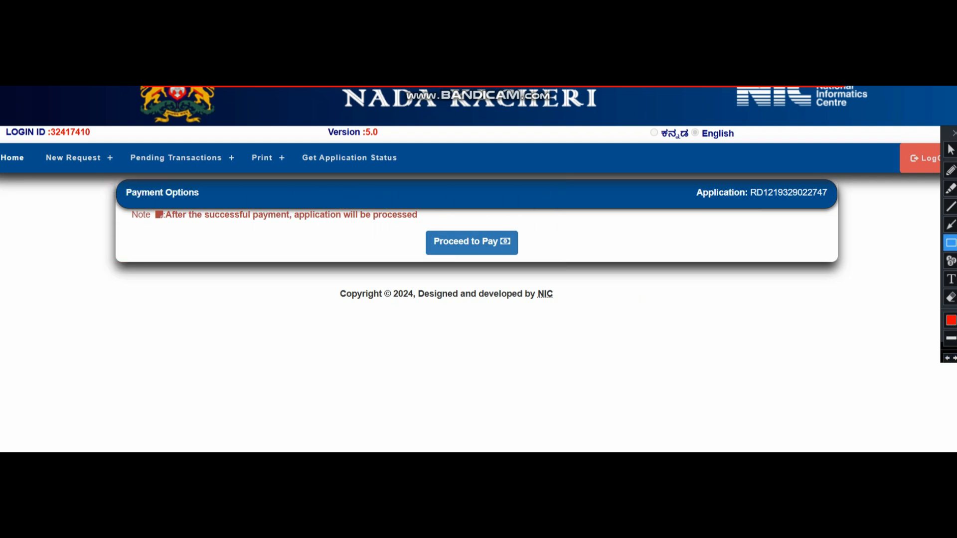
drag(405, 218, 535, 262)
click(951, 149)
click(471, 243)
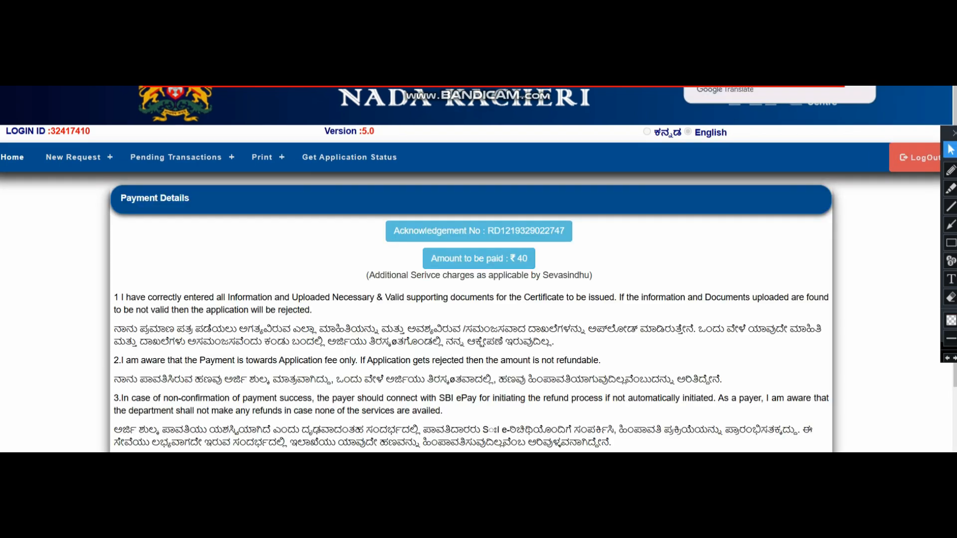
Accept all the Terms and Conditions and choose SevaSindhu Wallet for payment.
scroll(478, 269, down, 3)
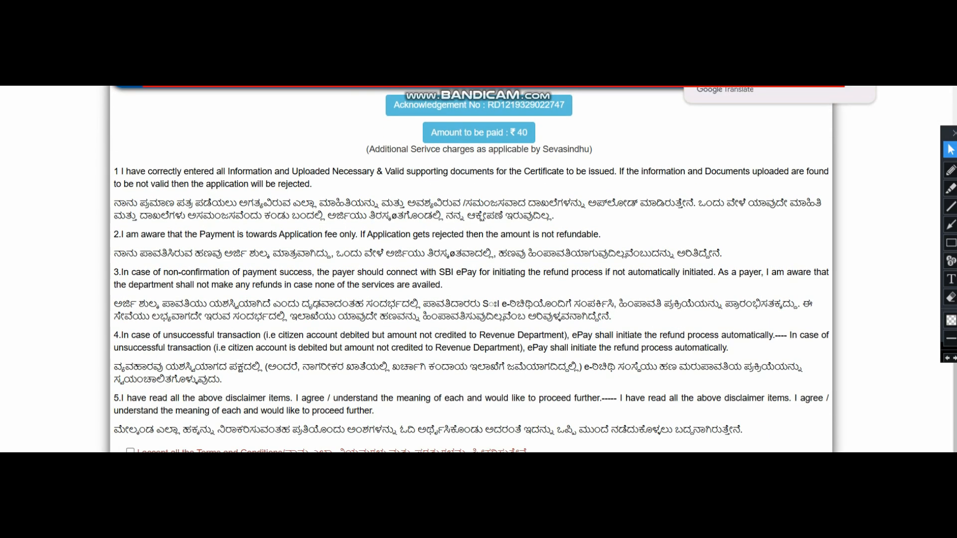
drag(114, 405, 532, 439)
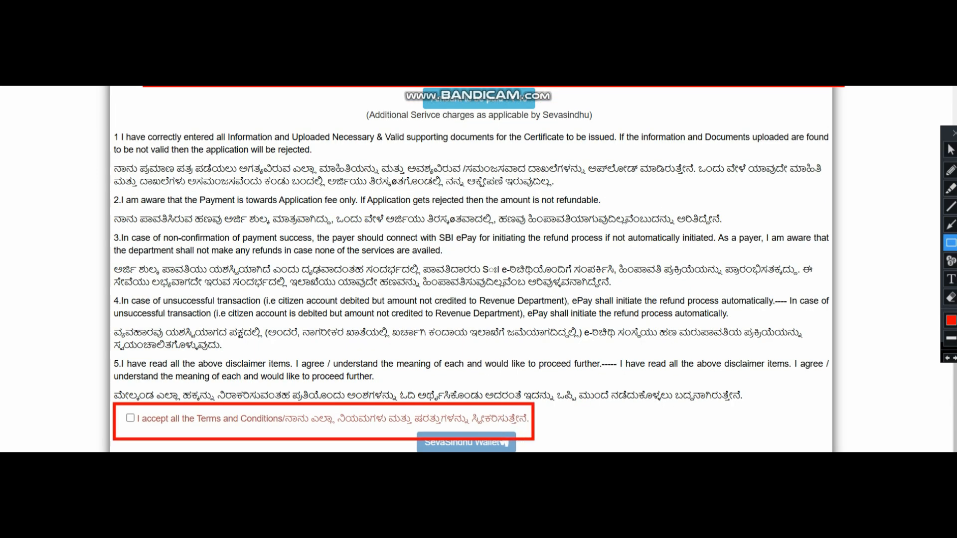
key(ctrl+z)
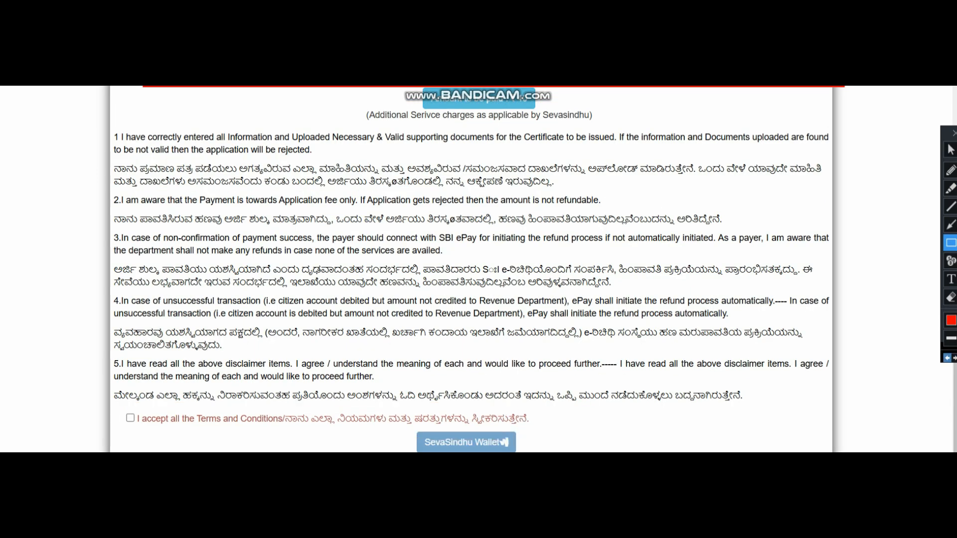
click(950, 149)
click(131, 418)
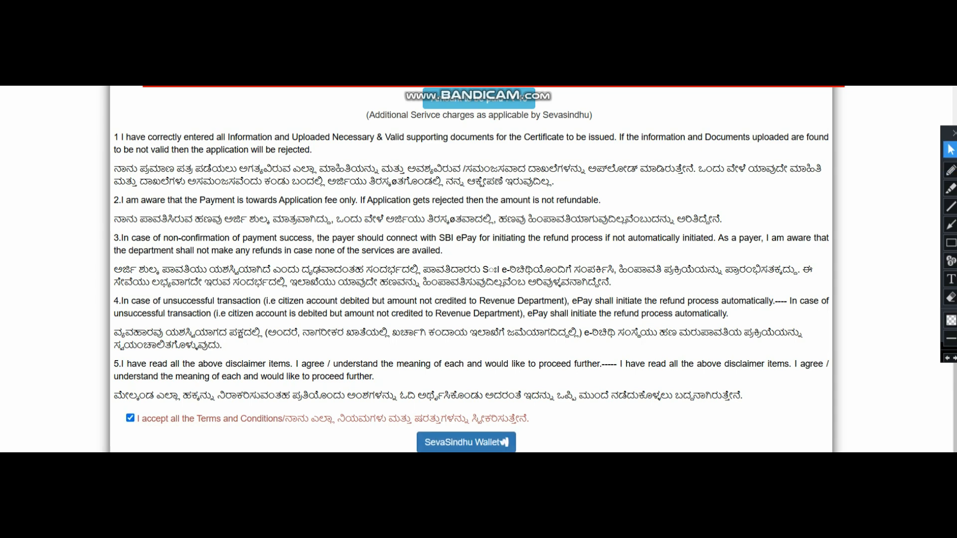
click(505, 442)
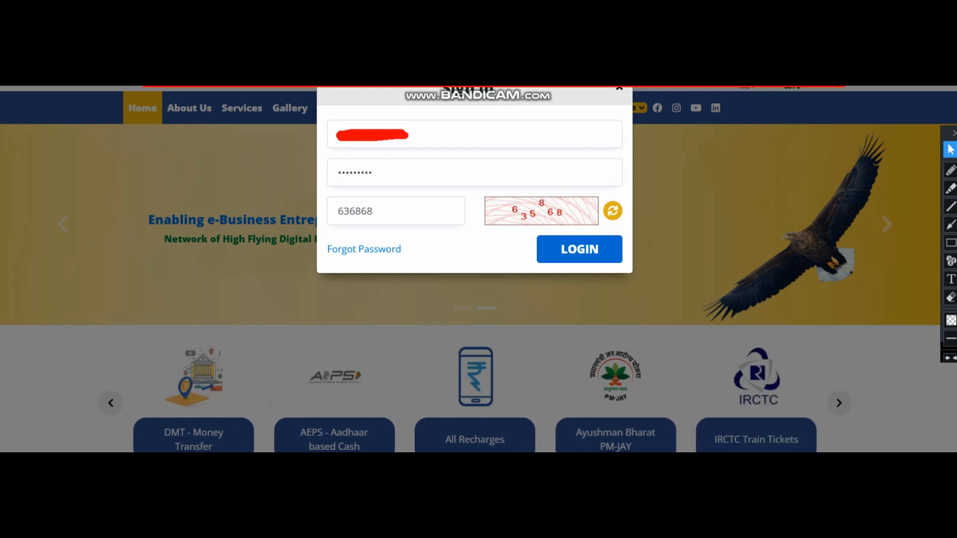
Log in to the SevaSindhu wallet and confirm the account password.
click(579, 249)
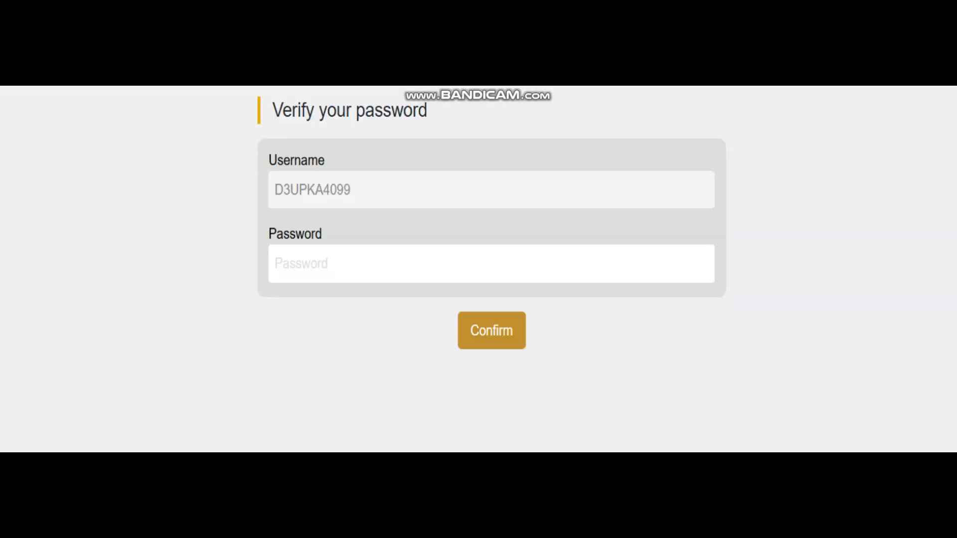
click(301, 264)
text(••••••)
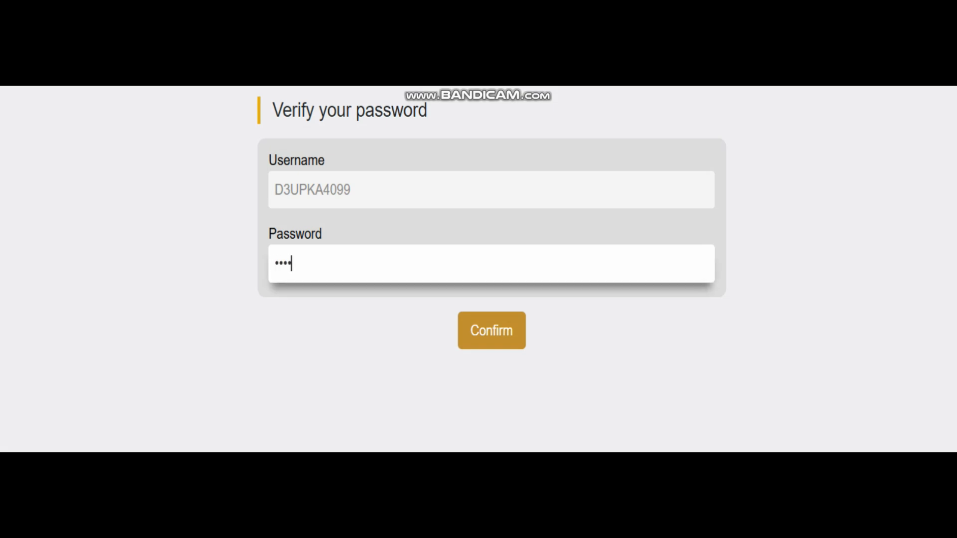
text(•••)
key(Return)
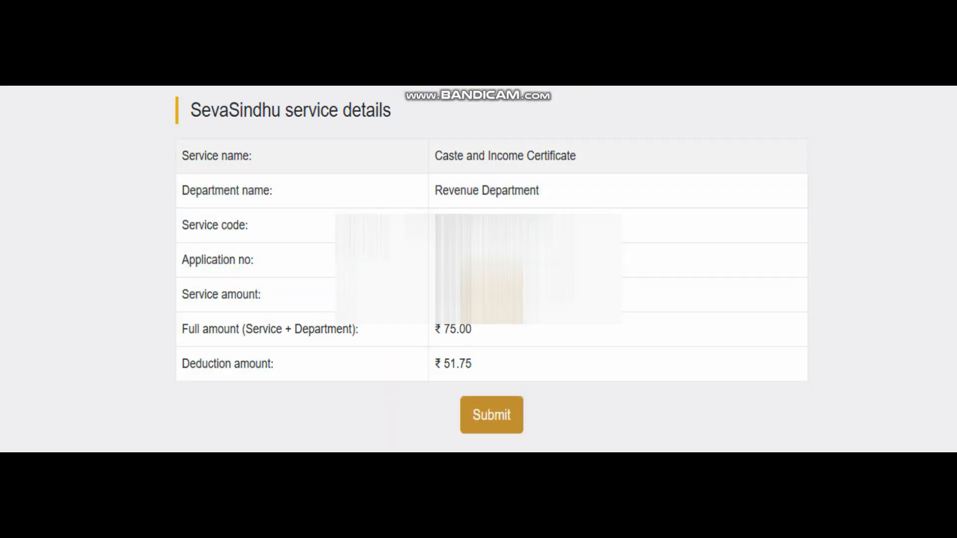
Review service details: Caste and Income Certificate, Revenue Department, ₹75.00 full amount, ₹51.75 deduction.
drag(576, 156, 458, 156)
drag(539, 190, 435, 190)
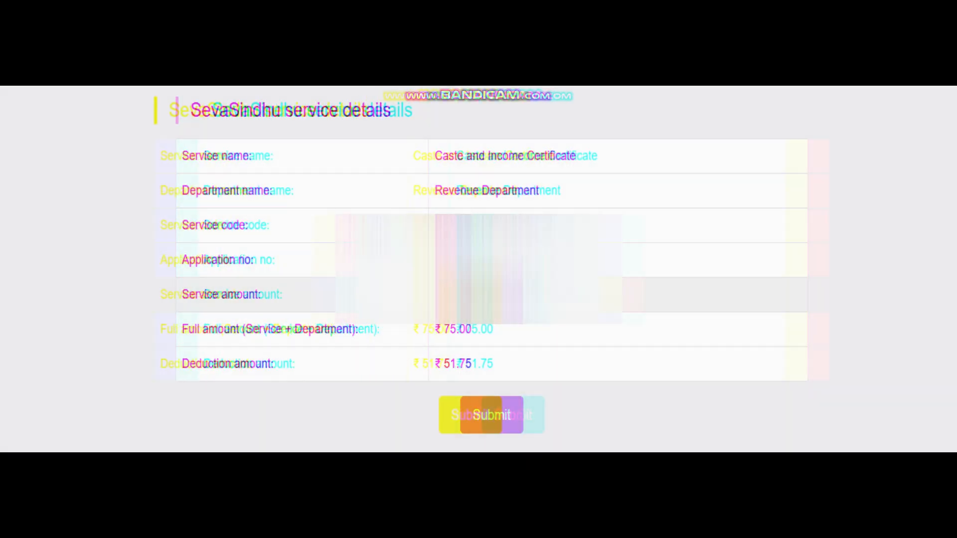
drag(472, 329, 435, 329)
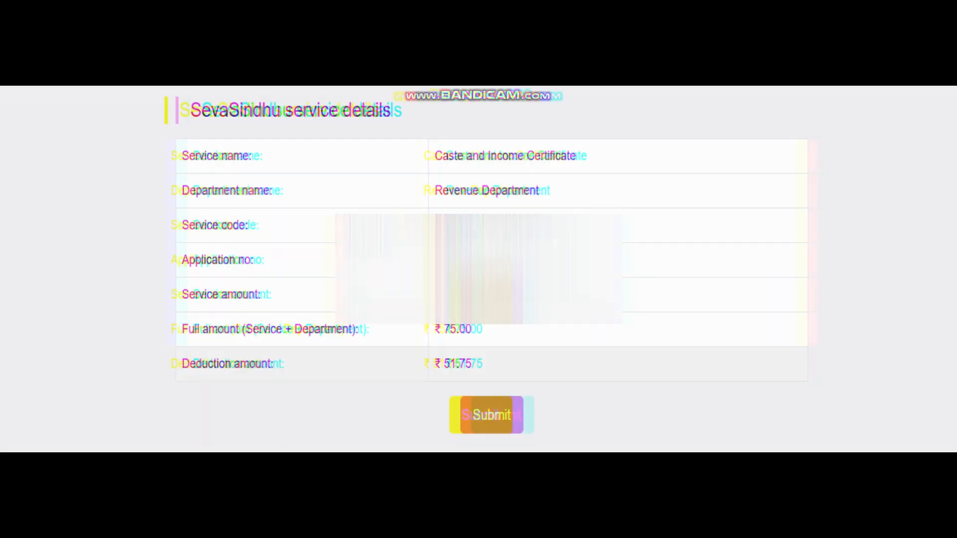
drag(472, 364, 435, 364)
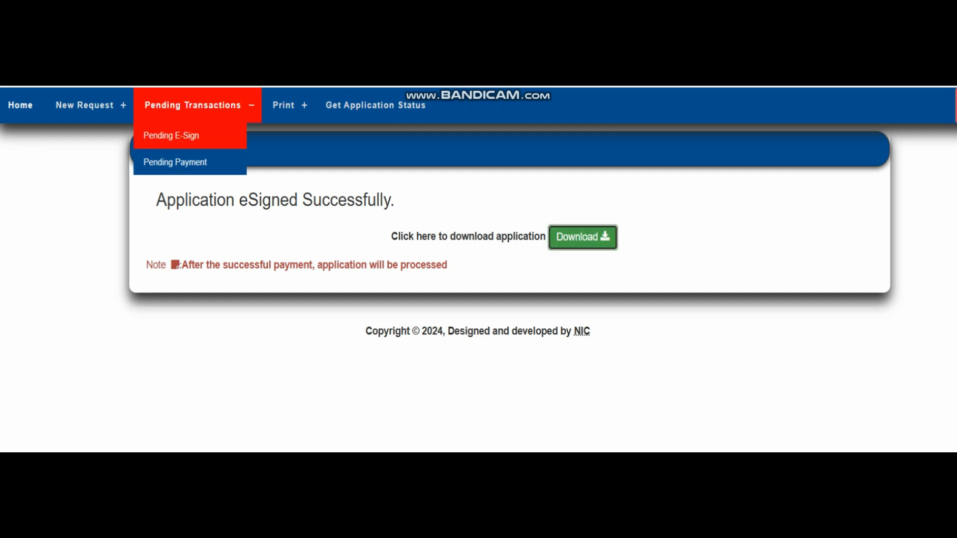
Check Pending E-Sign for waiting applications, then open the Pending Payment list.
click(171, 136)
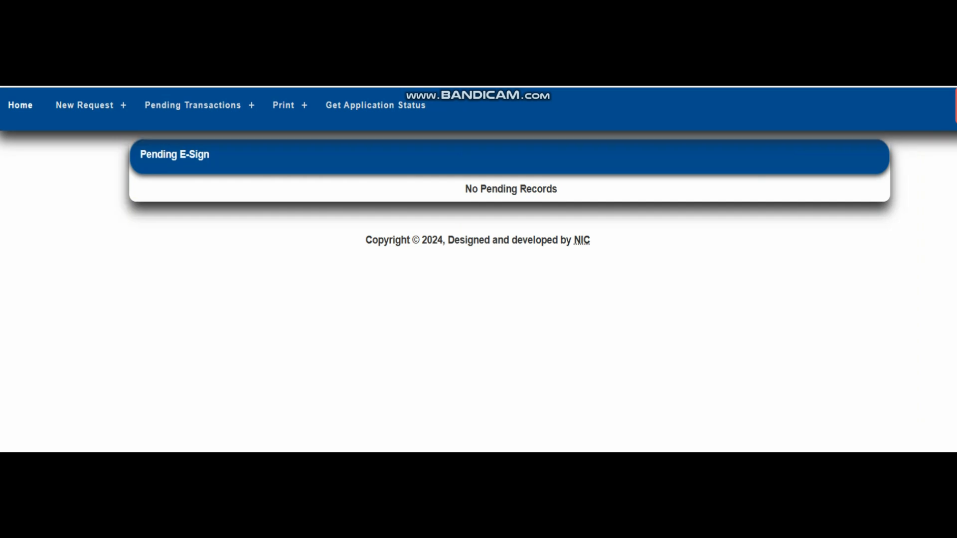
mouse_move(197, 105)
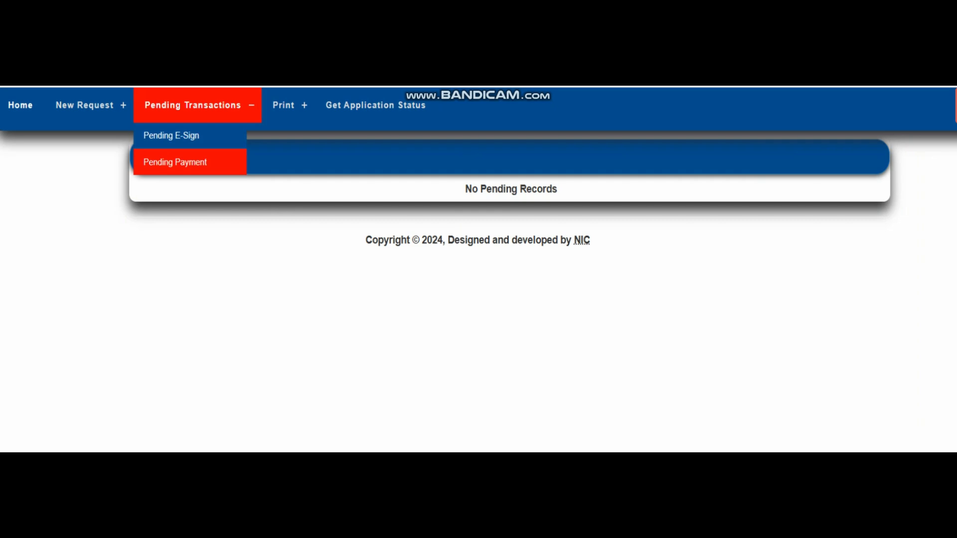
click(174, 162)
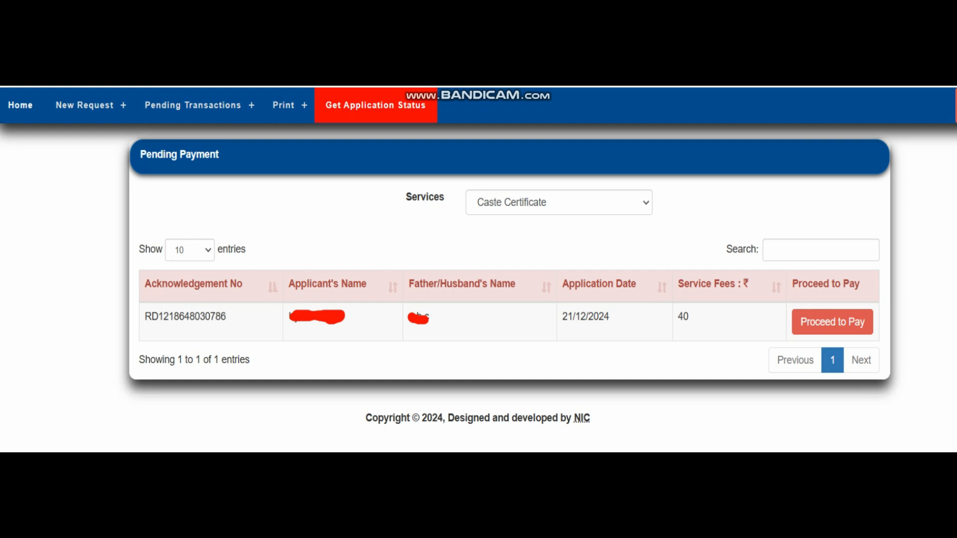
Look up the application's status by pasting its acknowledgement number.
click(375, 105)
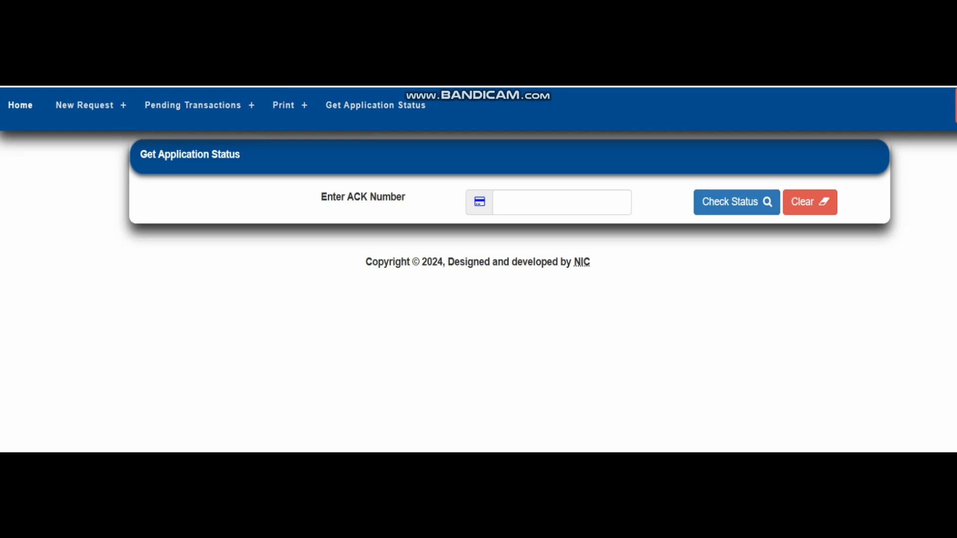
mouse_move(289, 105)
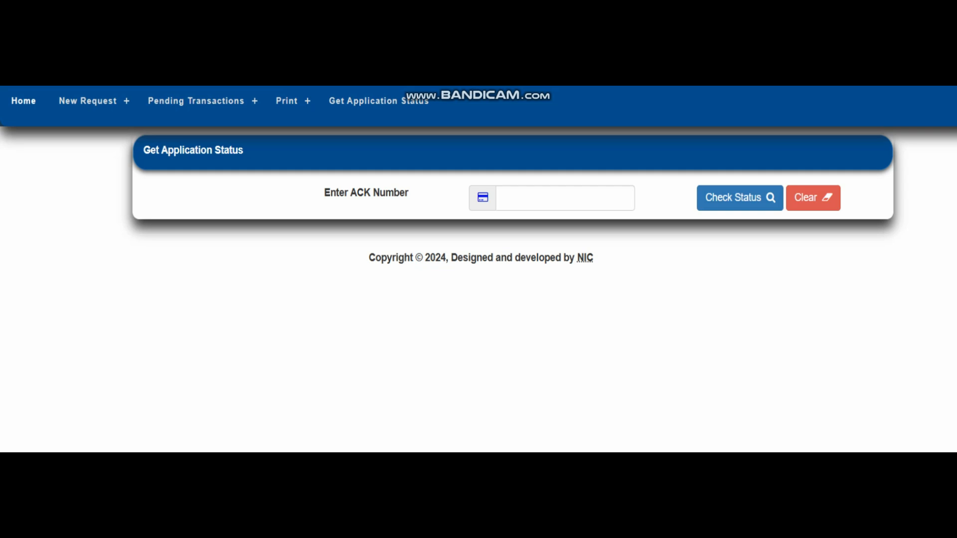
click(565, 198)
key(ctrl+v)
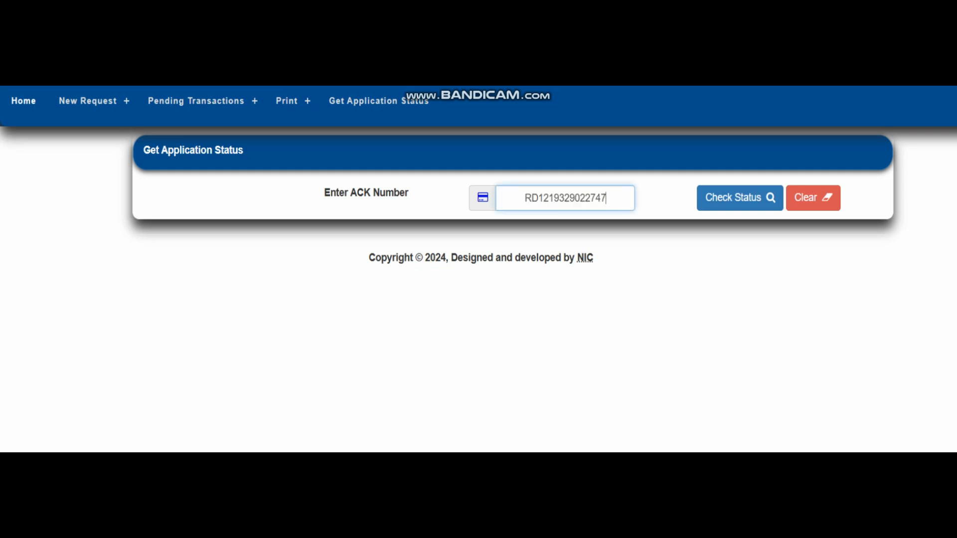
key(Tab)
key(Return)
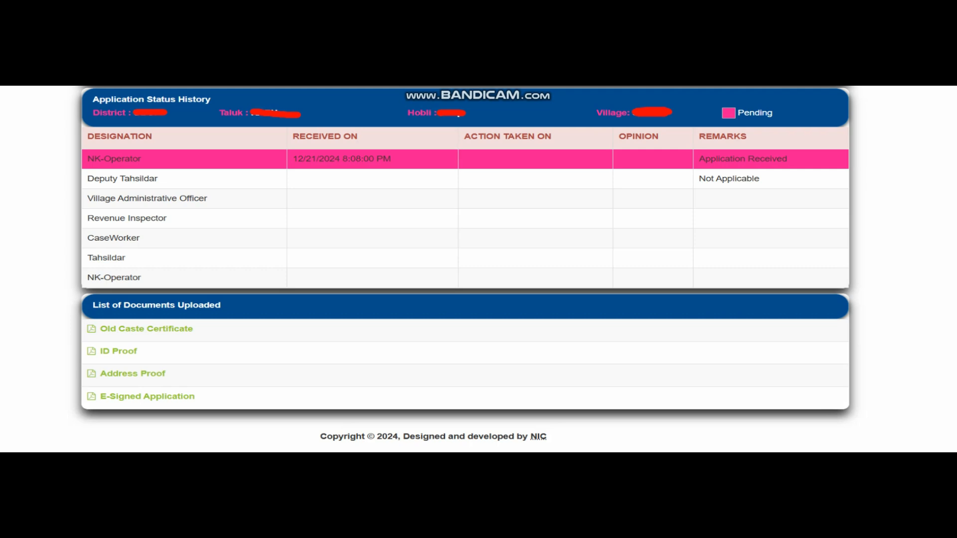
Review the status history showing the received date and Application Received remark.
drag(293, 159, 391, 159)
drag(706, 159, 787, 159)
drag(310, 179, 389, 179)
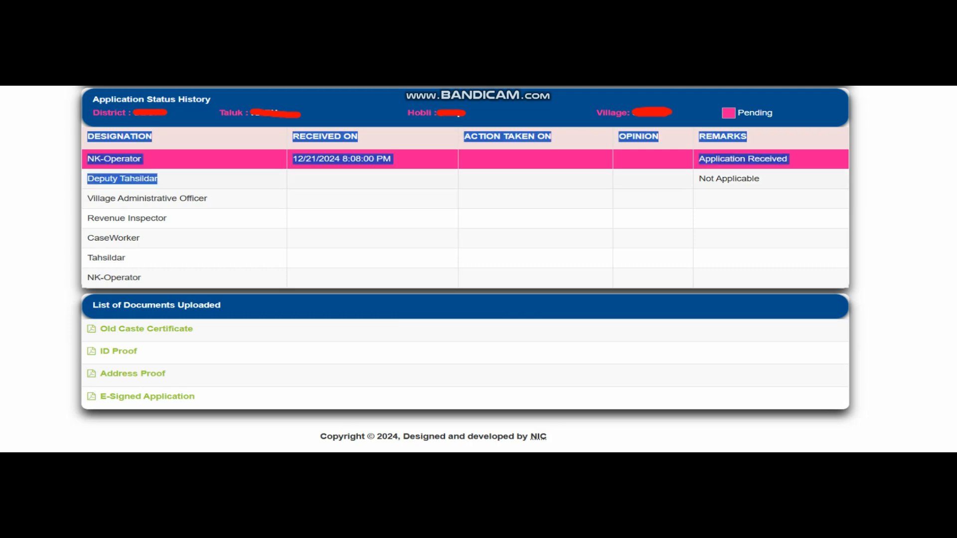